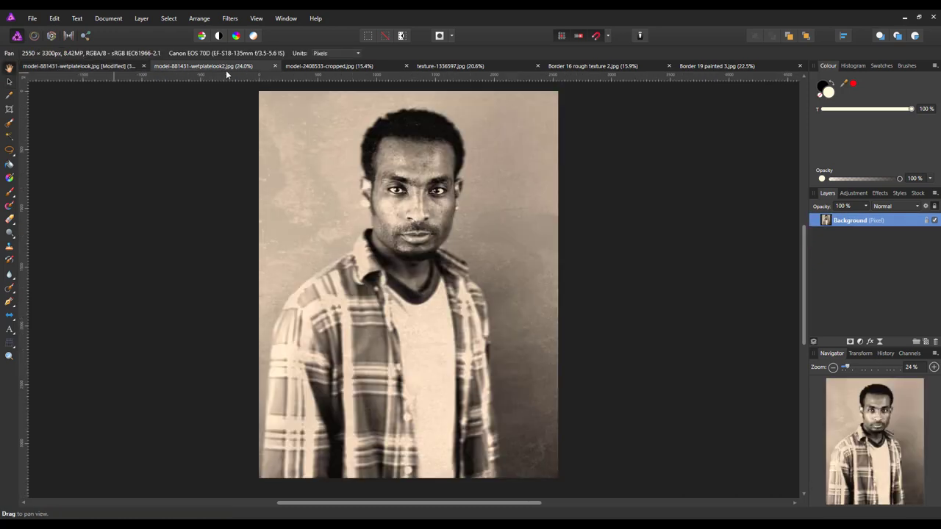
Switch to the rust texture document texture-1336597.jpg and add a Black and White adjustment to it.
left_click(226, 70)
left_click(363, 68)
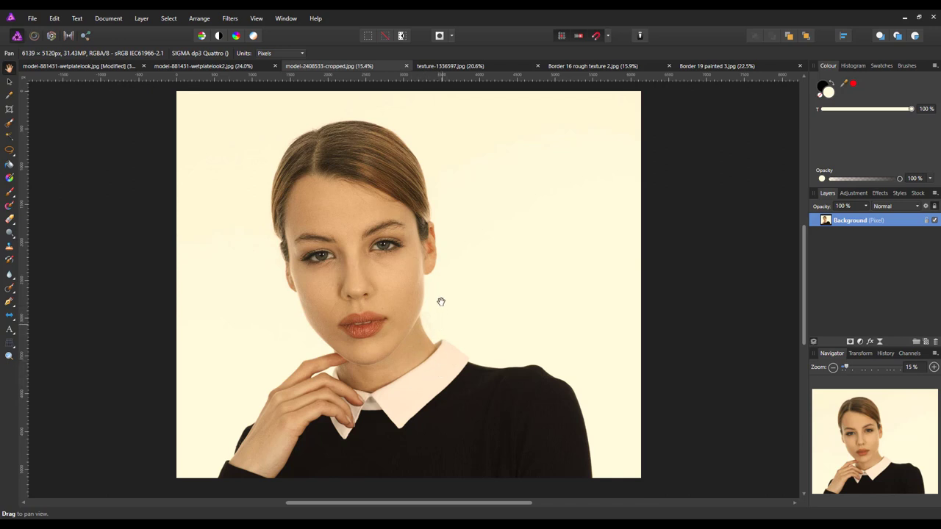
left_click(479, 66)
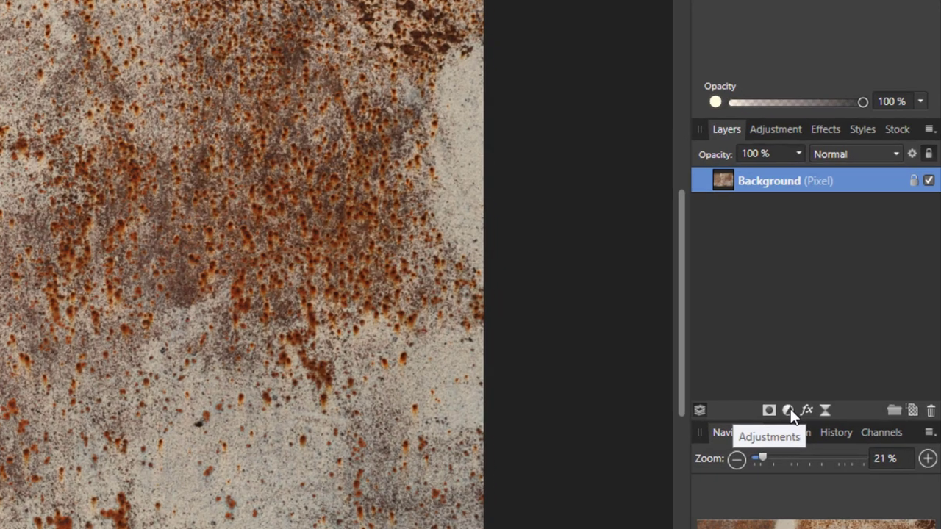
left_click(850, 352)
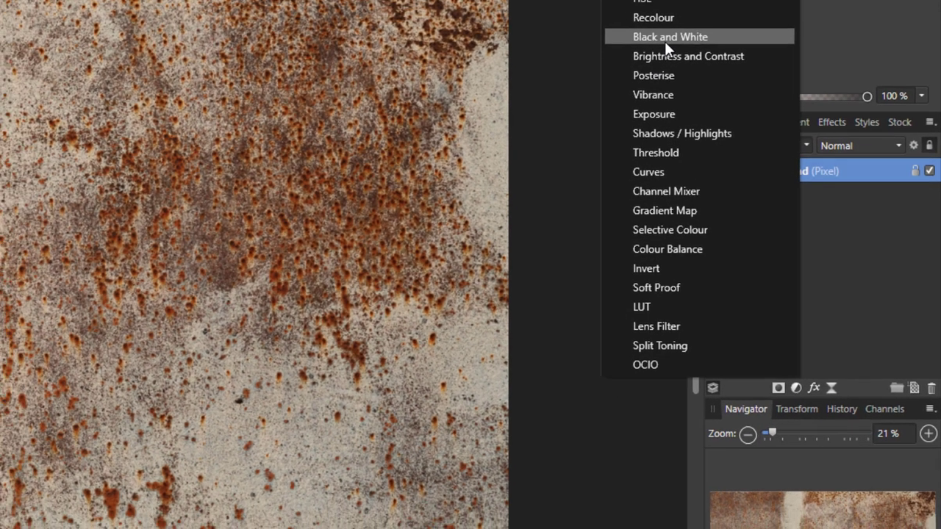
left_click(649, 44)
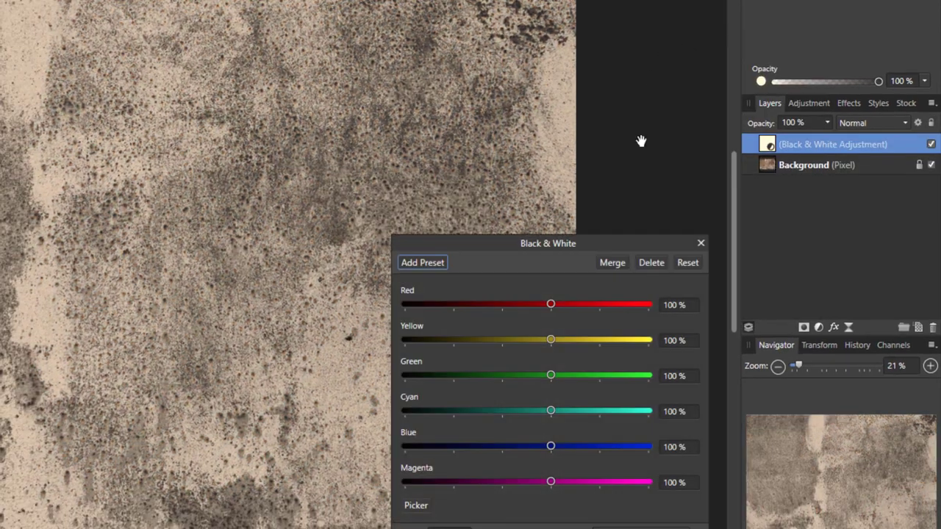
Set the Black & White mix to Red 23%, Yellow 33%, Green 116%, Cyan 14%, Blue 127% and Magenta 112%, and merge it into the texture.
left_click_drag(550, 304, 513, 304)
left_click_drag(547, 344, 529, 343)
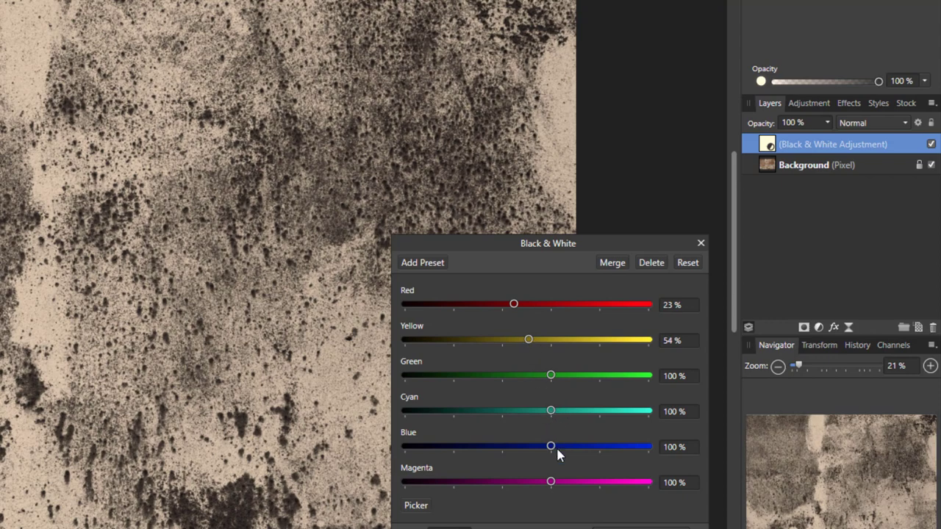
mouse_move(551, 482)
left_mouse_down()
mouse_move(519, 482)
mouse_move(572, 484)
mouse_move(557, 482)
left_mouse_up()
mouse_move(551, 446)
left_mouse_down()
mouse_move(497, 446)
mouse_move(563, 447)
left_mouse_up()
mouse_move(551, 410)
left_mouse_down()
mouse_move(491, 411)
mouse_move(555, 406)
left_mouse_up()
left_click_drag(590, 373, 601, 389)
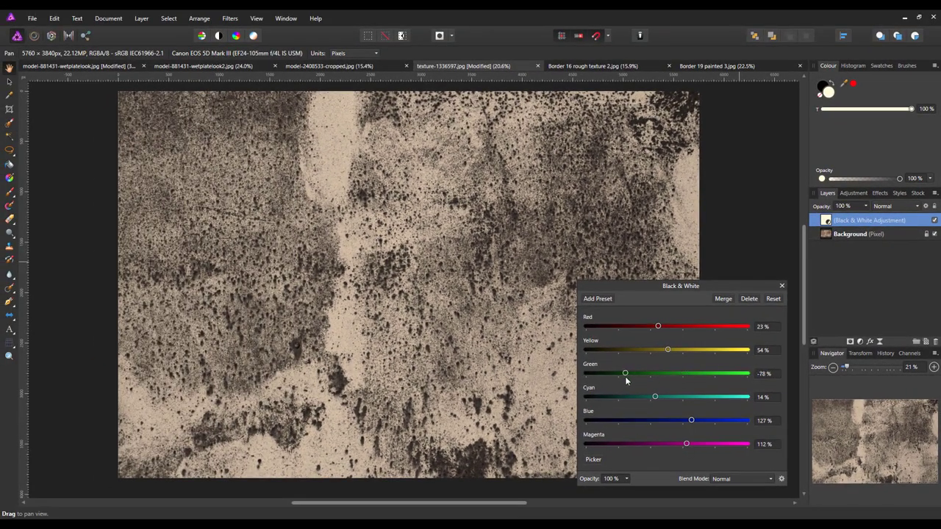
mouse_move(668, 350)
left_mouse_down()
mouse_move(684, 348)
mouse_move(625, 356)
mouse_move(659, 355)
left_mouse_up()
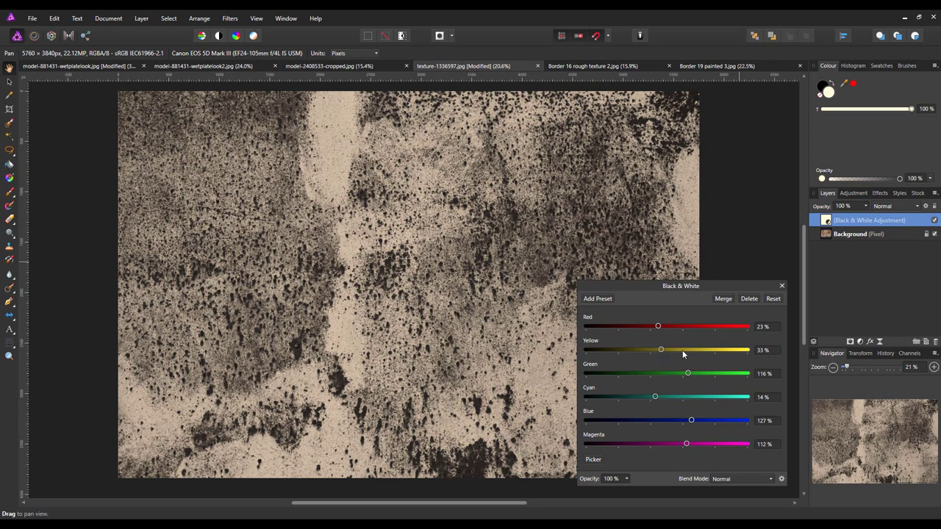
left_click(723, 299)
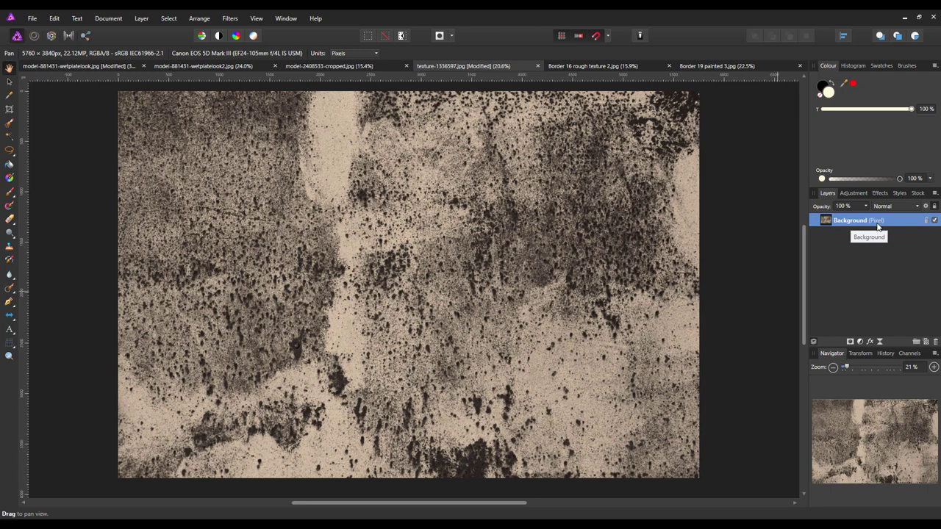
Duplicate the Background layer in model-2408533-cropped.jpg and apply a High Pass filter with a 4 px radius to the copy.
left_click(368, 66)
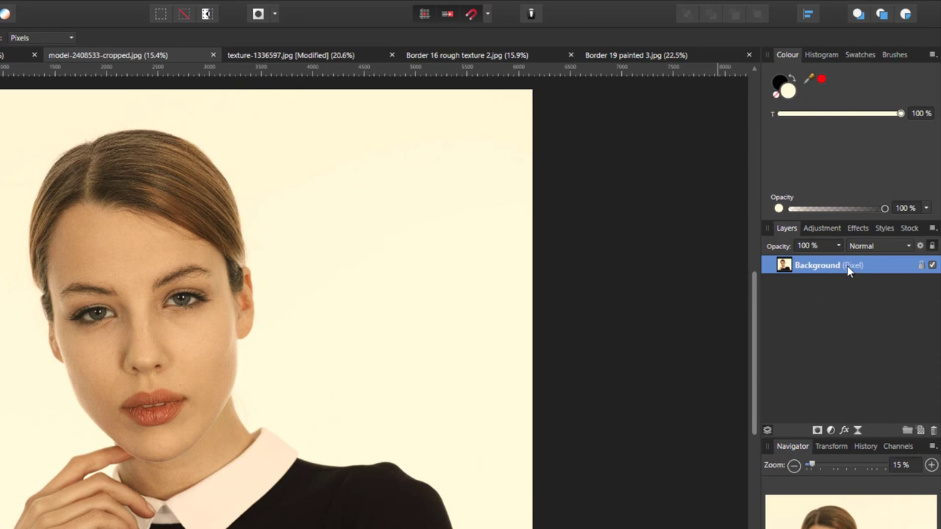
right_click(845, 264)
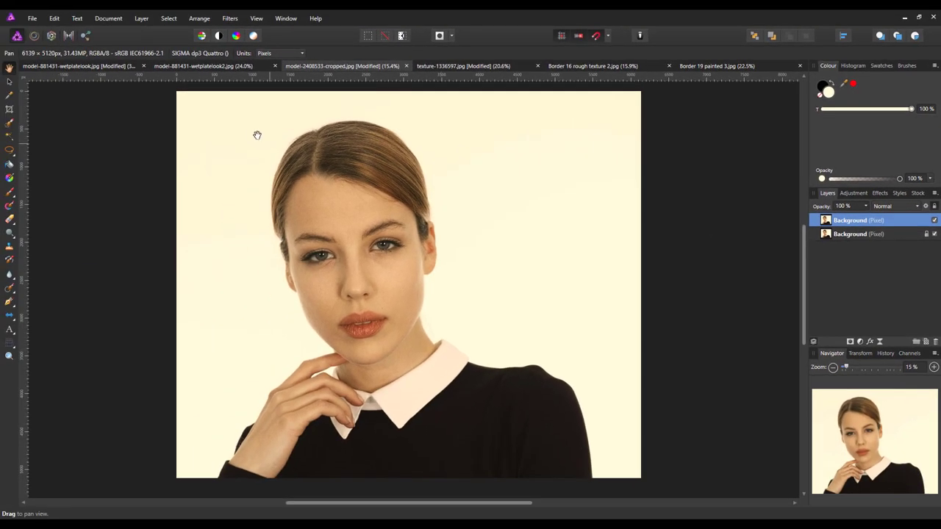
left_click(230, 18)
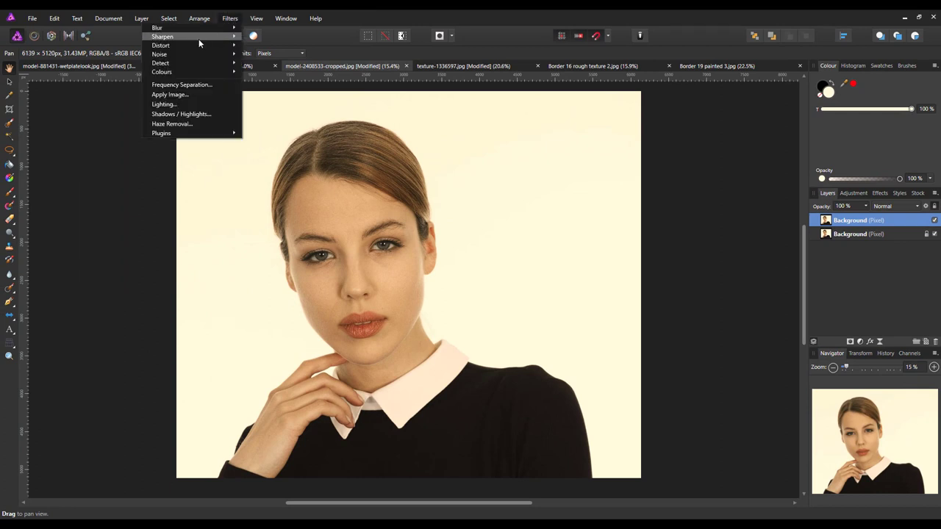
mouse_move(196, 37)
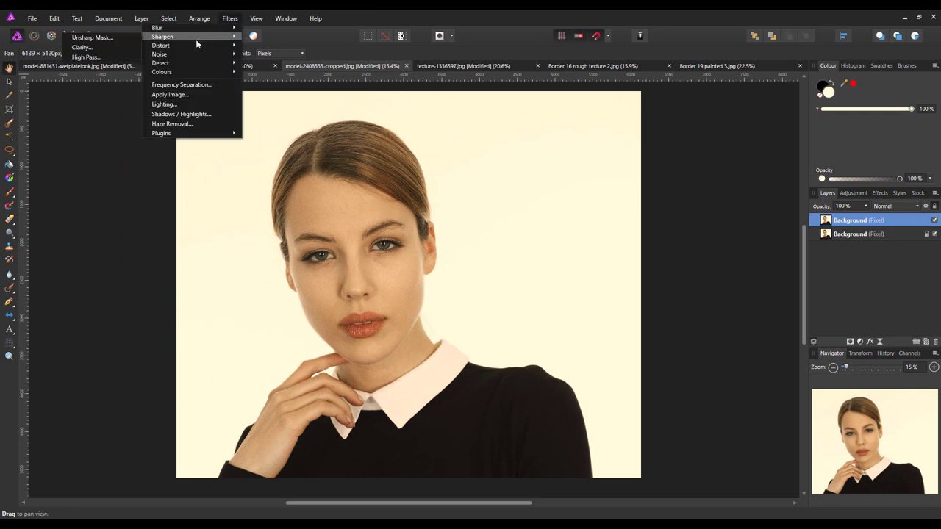
left_click(91, 58)
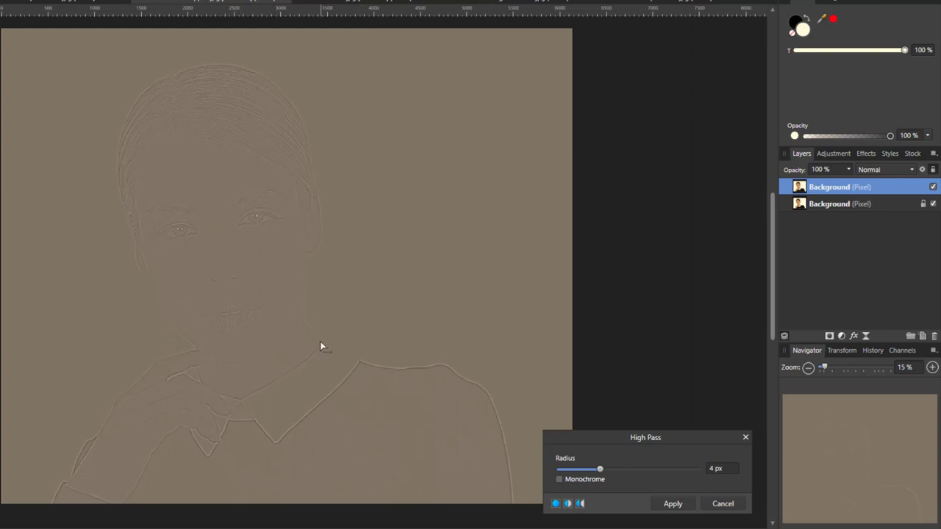
left_click(673, 504)
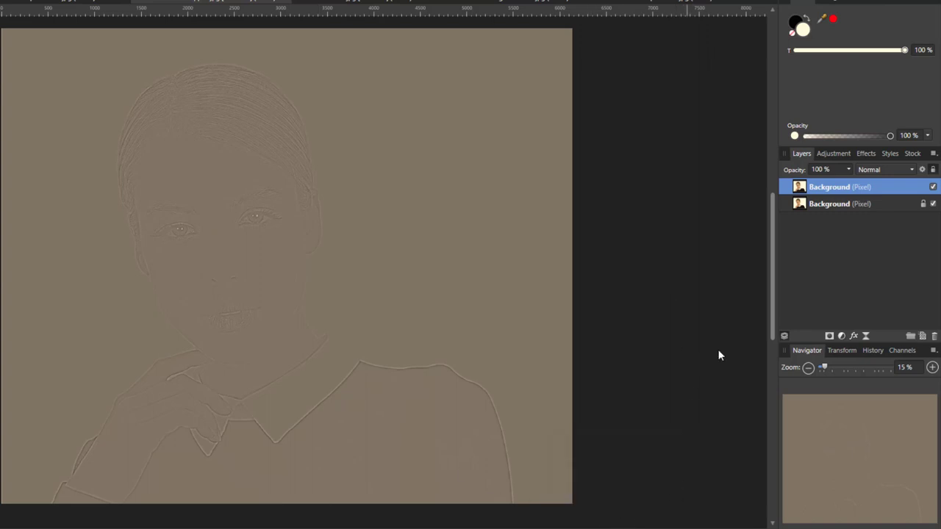
Set the High Pass layer's blend mode to Overlay and compare the portrait with the layer hidden and shown.
left_click(912, 175)
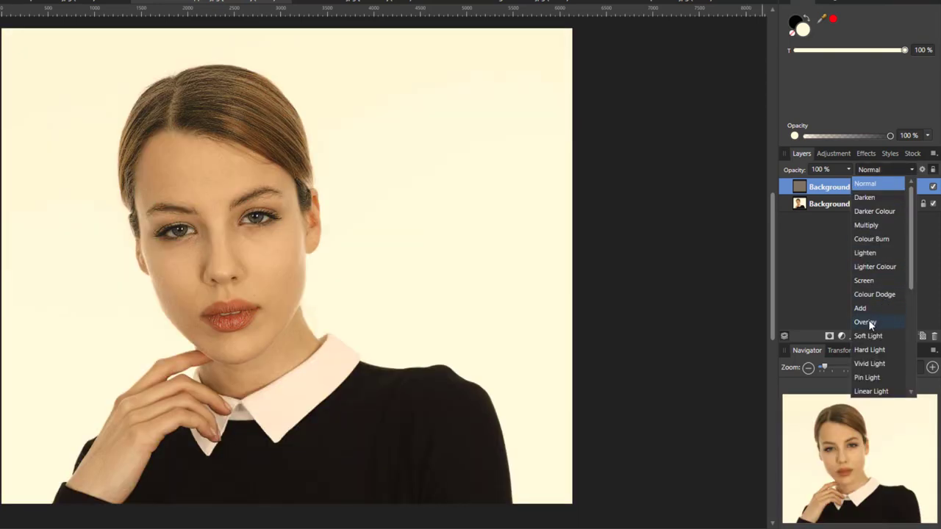
left_click(867, 323)
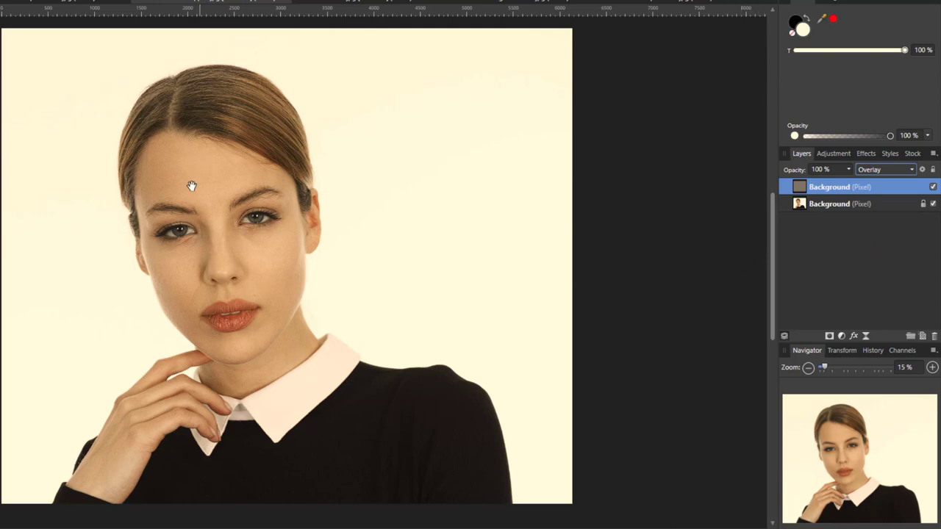
left_click(931, 187)
left_click(932, 187)
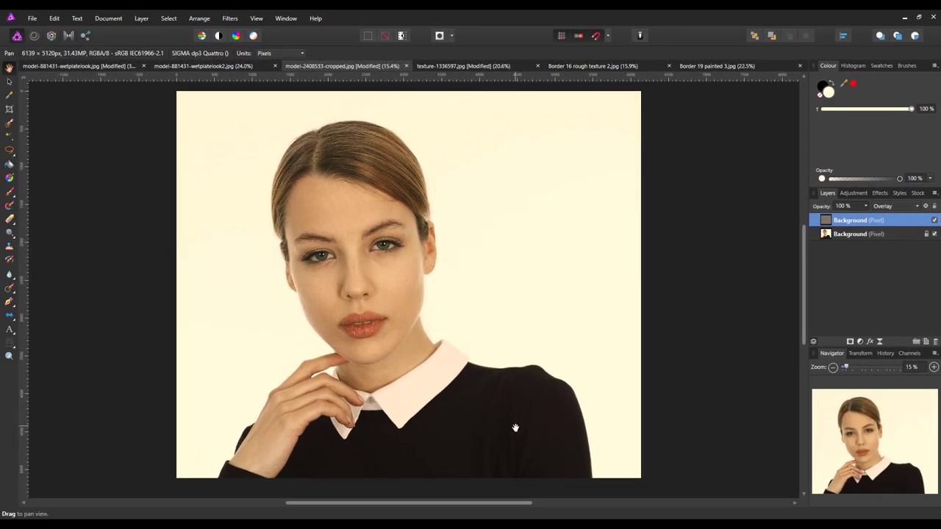
Create a Merge Visible layer above the others and apply a Lens Blur with a 9.9 px radius to it.
right_click(868, 222)
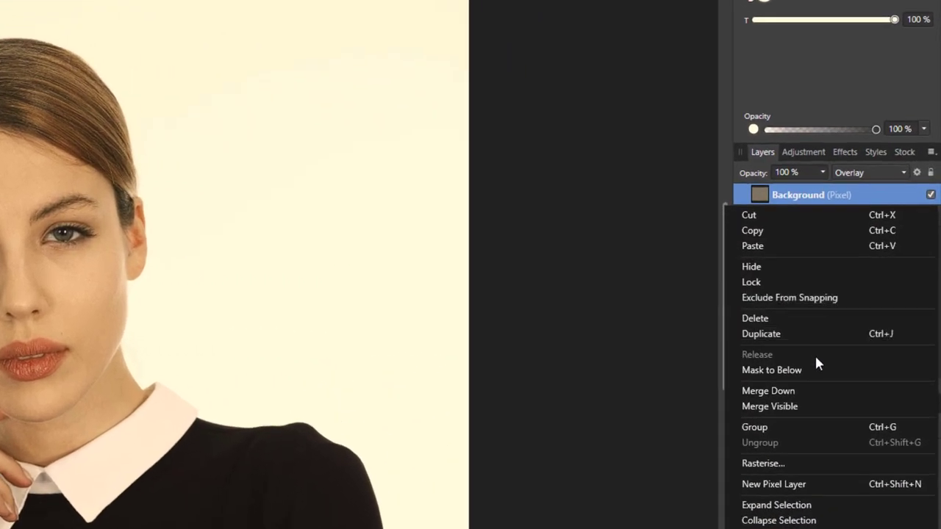
left_click(782, 410)
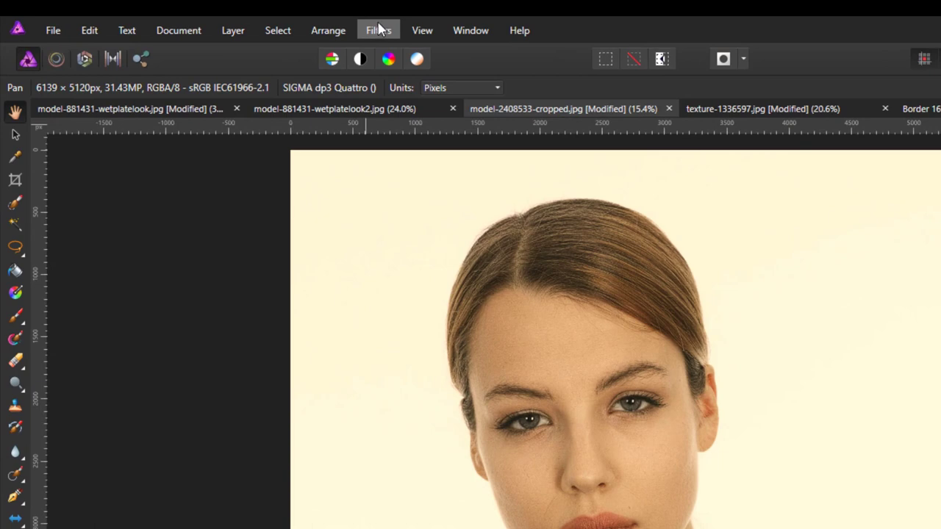
left_click(379, 30)
mouse_move(306, 67)
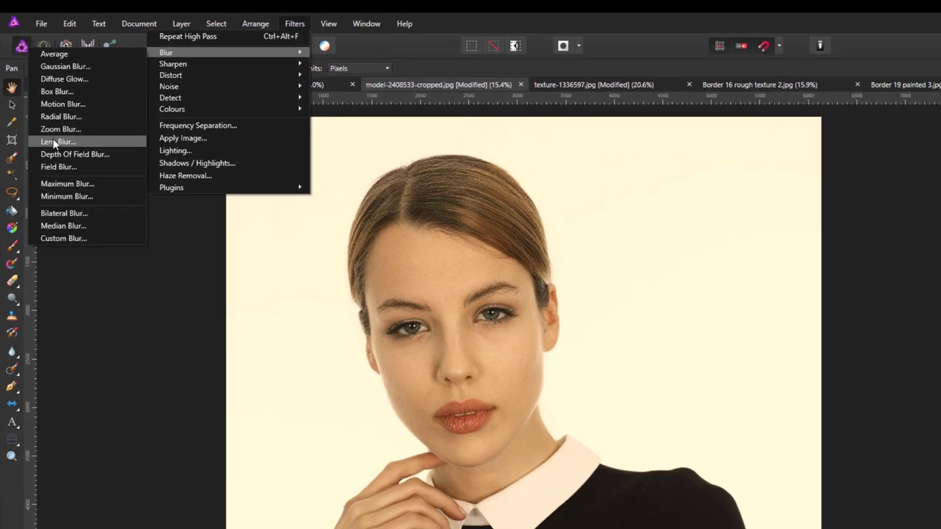
left_click(70, 177)
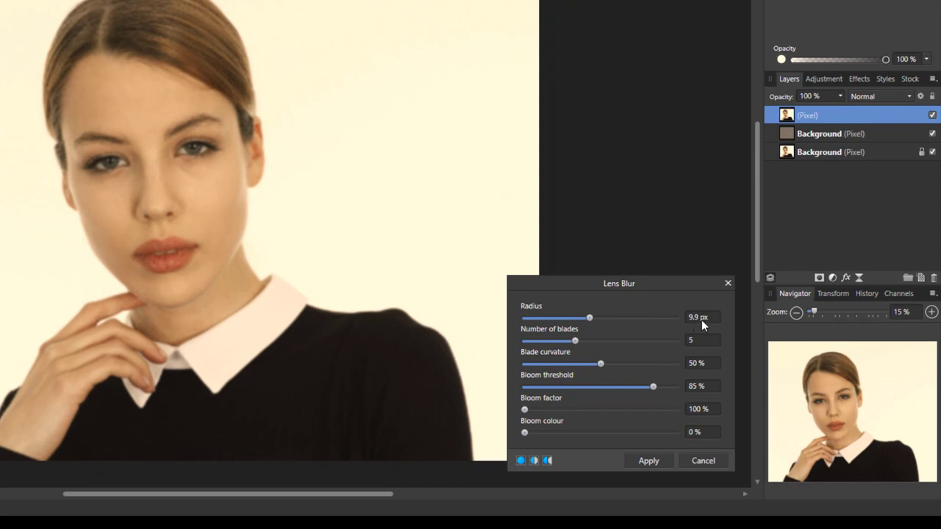
left_click(648, 460)
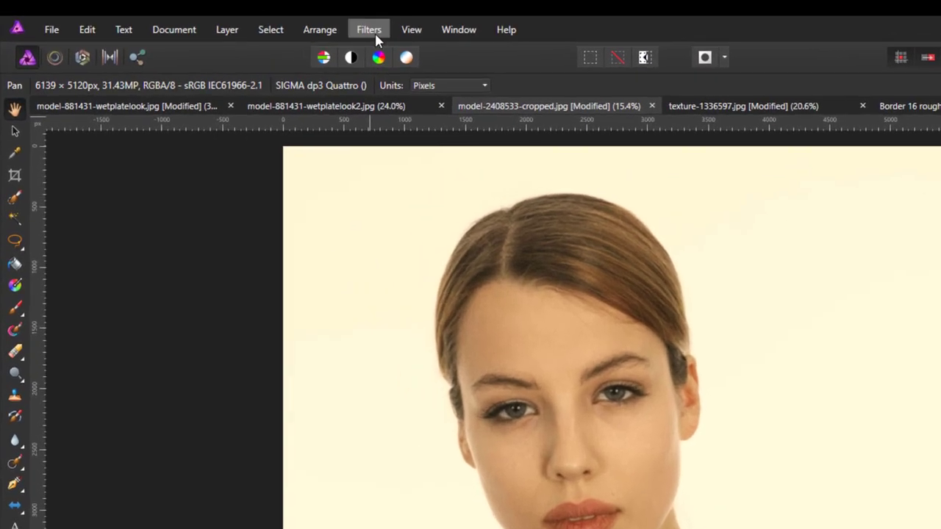
Apply a Motion Blur with a 15 px radius and 10° rotation to the merged portrait layer.
left_click(343, 29)
mouse_move(286, 66)
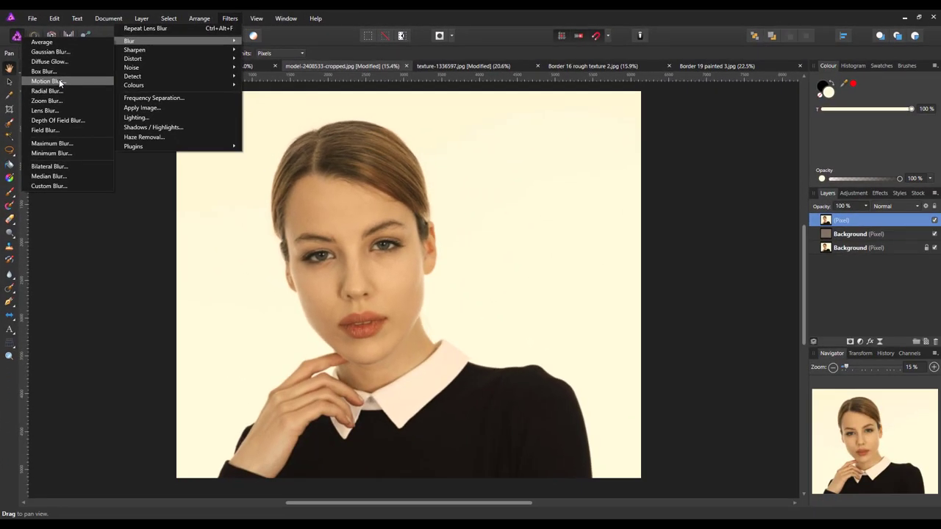
left_click(62, 85)
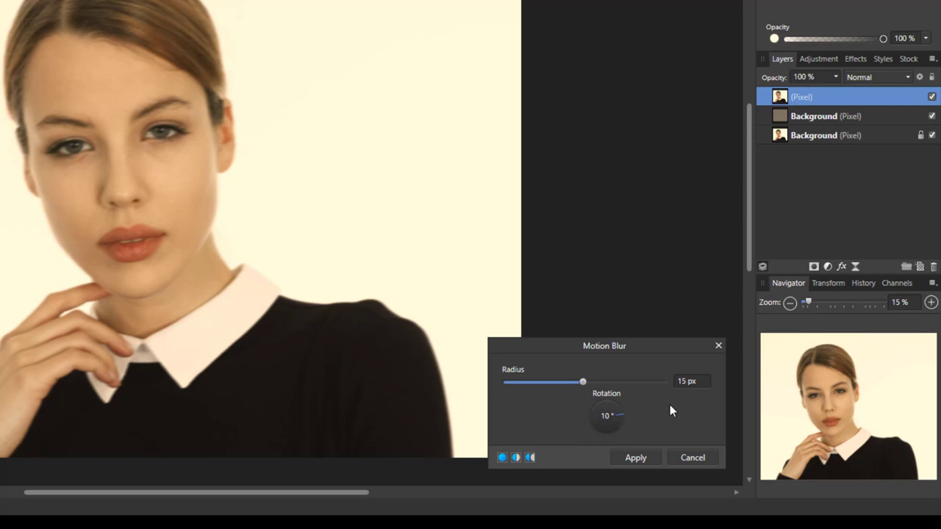
left_click(604, 416)
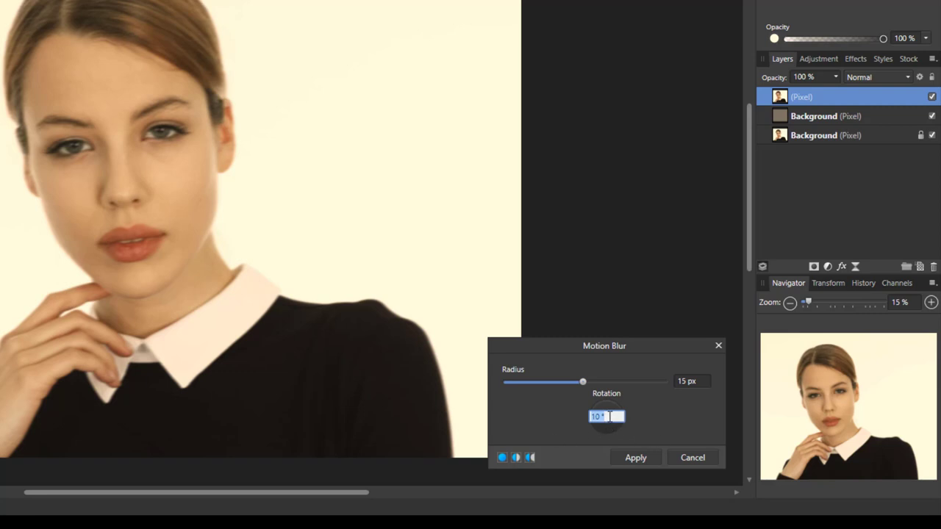
left_click(610, 416)
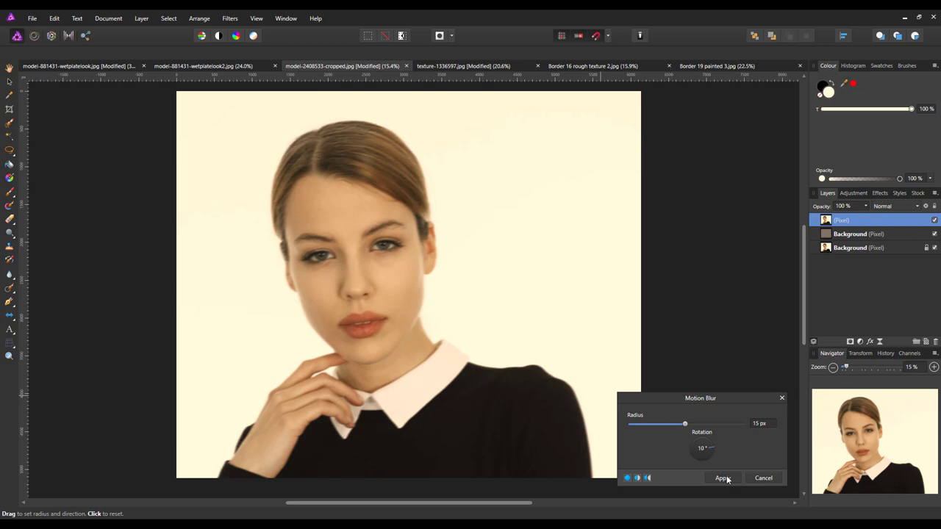
left_click(722, 478)
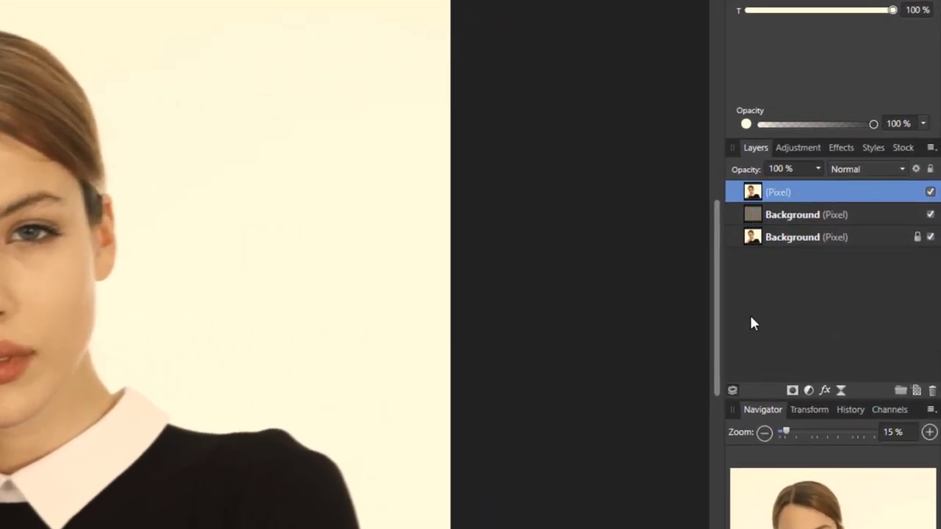
Add a mask to the blurred layer and set up a black Paint Brush with 70% opacity and 892.6 px width.
left_click(792, 390)
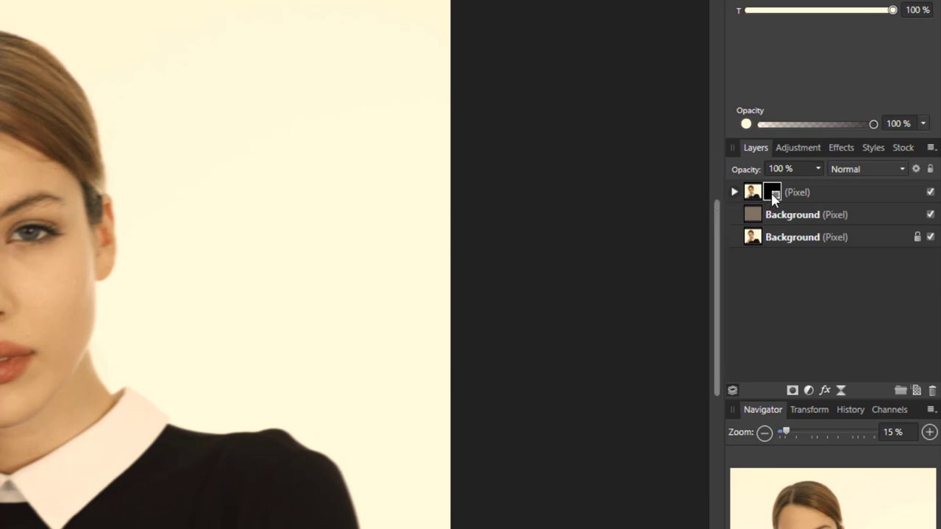
left_click(733, 192)
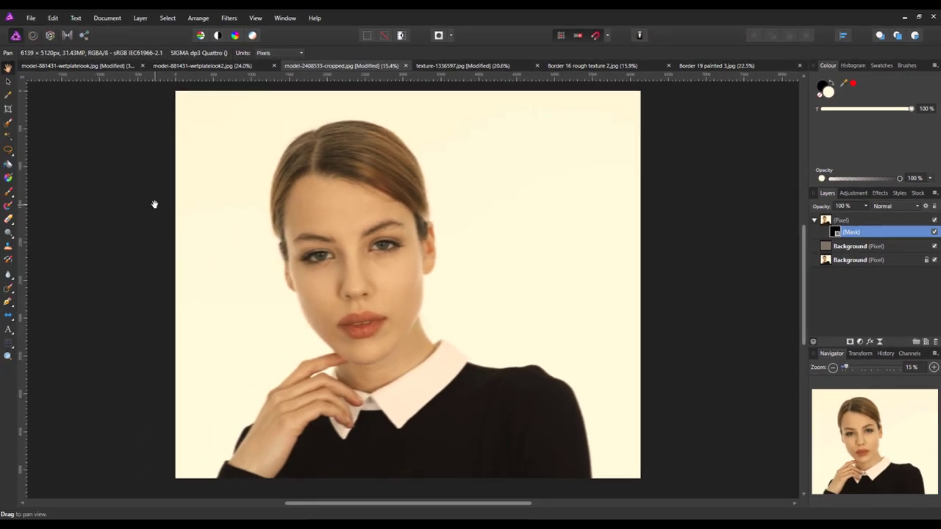
left_click(10, 192)
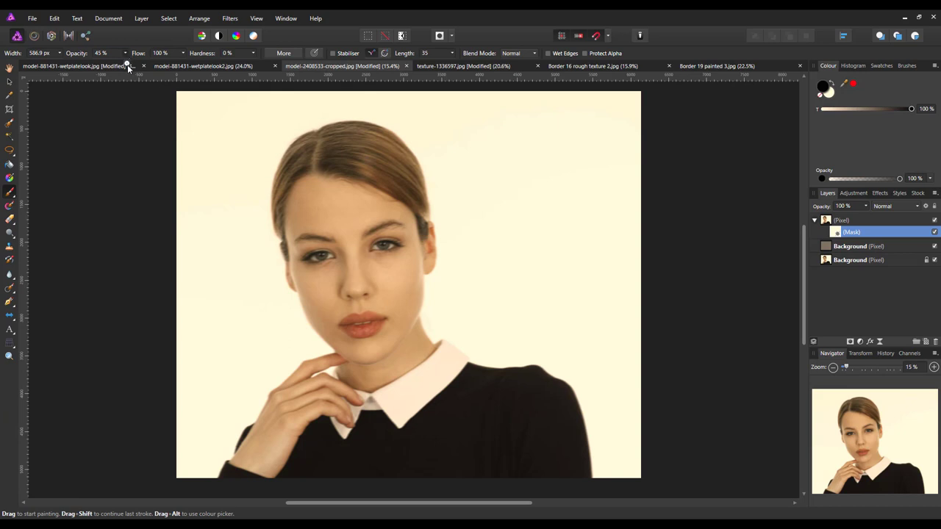
mouse_move(129, 66)
left_mouse_down()
mouse_move(146, 66)
mouse_move(123, 66)
left_mouse_up()
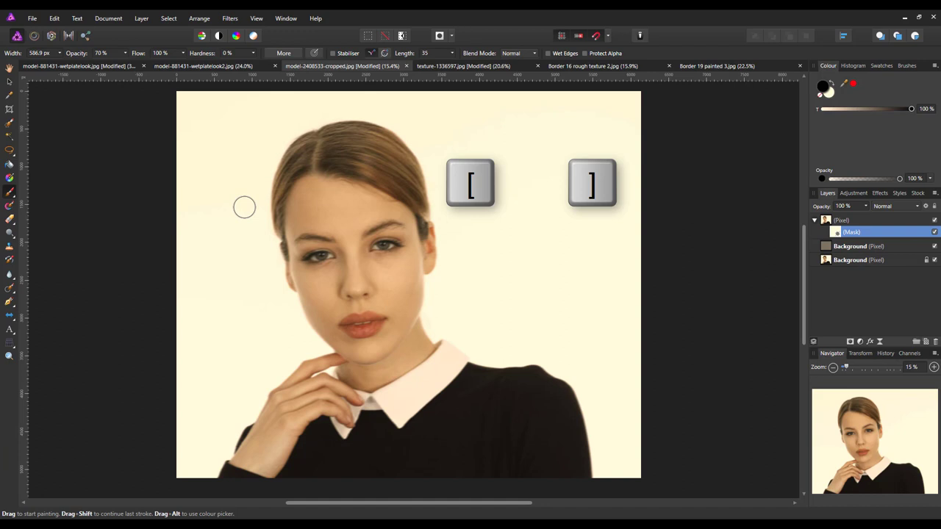
key("bracketright")
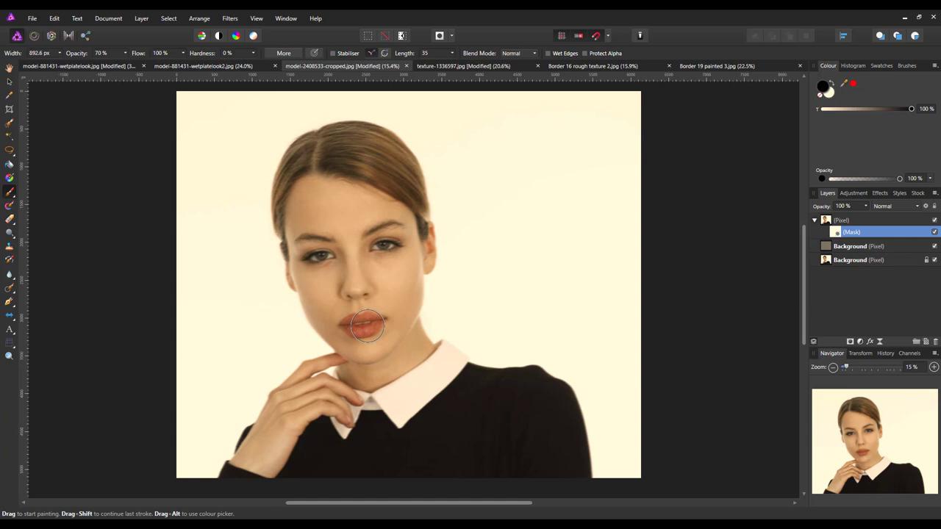
Paint on the mask over the eyes and lips to restore their sharpness, reducing the brush opacity to 49%, and collapse the blurred layer.
mouse_move(367, 325)
left_mouse_down()
mouse_move(360, 322)
mouse_move(375, 301)
left_mouse_up()
mouse_move(337, 253)
left_mouse_down()
mouse_move(312, 254)
mouse_move(327, 260)
mouse_move(390, 244)
mouse_move(350, 256)
left_mouse_up()
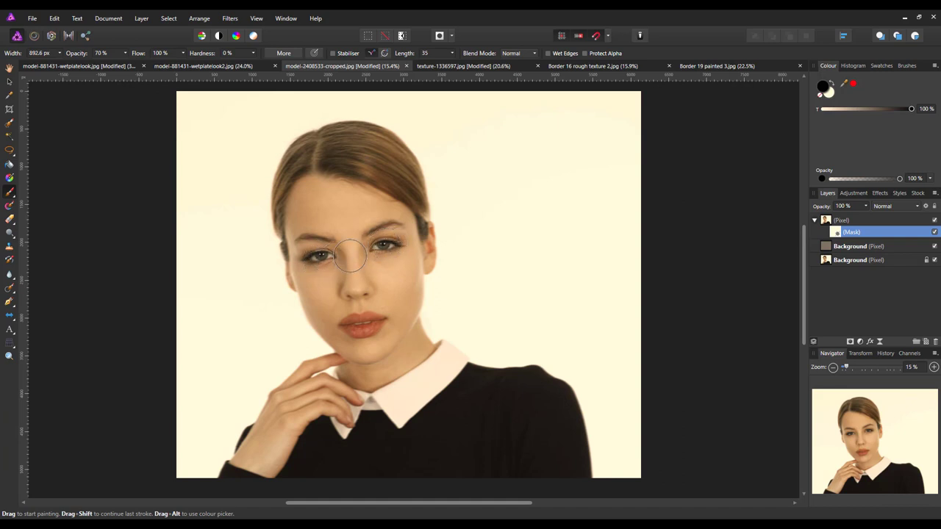
left_click(125, 52)
left_click_drag(130, 65, 115, 66)
mouse_move(355, 330)
left_mouse_down()
mouse_move(398, 312)
mouse_move(344, 317)
left_mouse_up()
left_click_drag(358, 326, 356, 316)
left_click(872, 217)
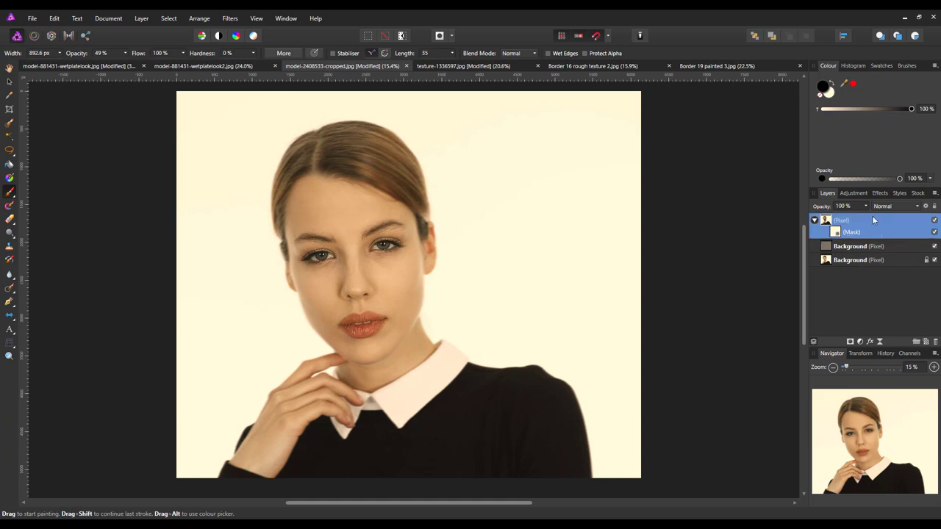
left_click(814, 221)
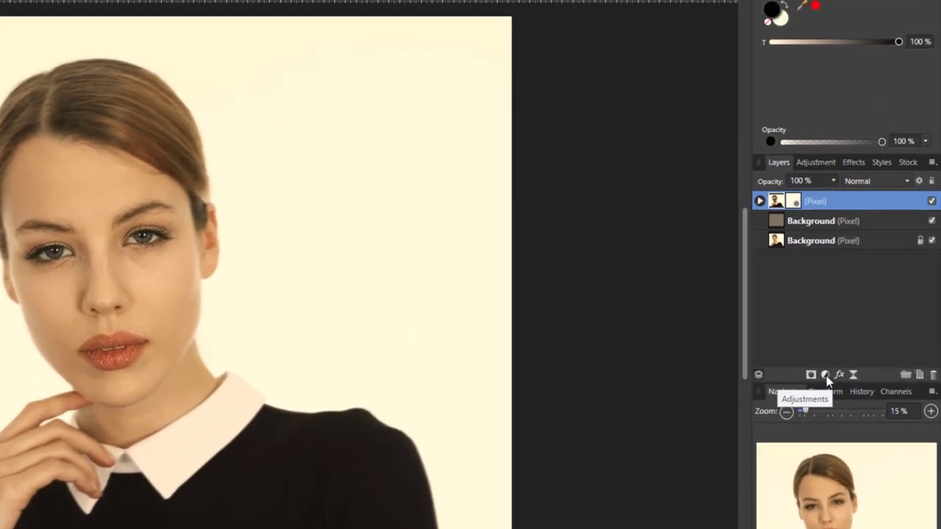
Add a Channel Mixer adjustment with Grey output, setting Intensity to 115% and Alpha to -7%.
left_click(826, 376)
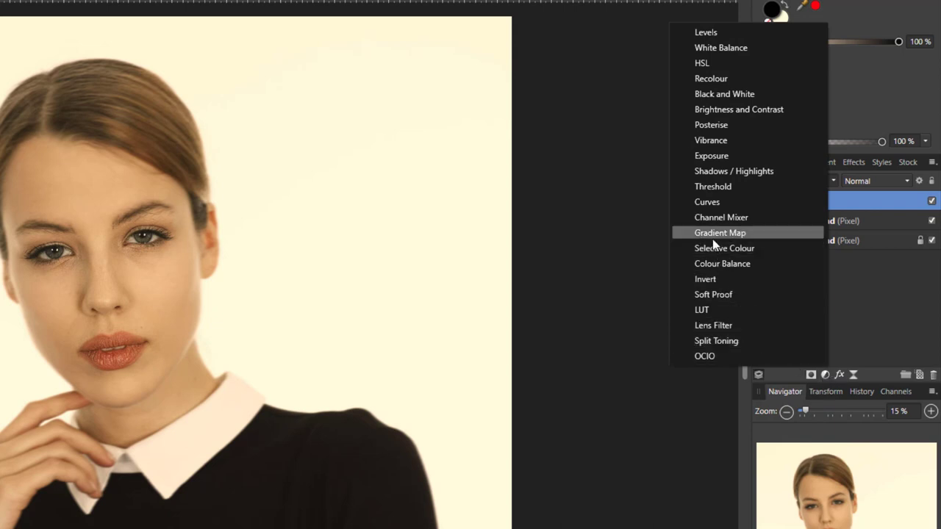
left_click(713, 218)
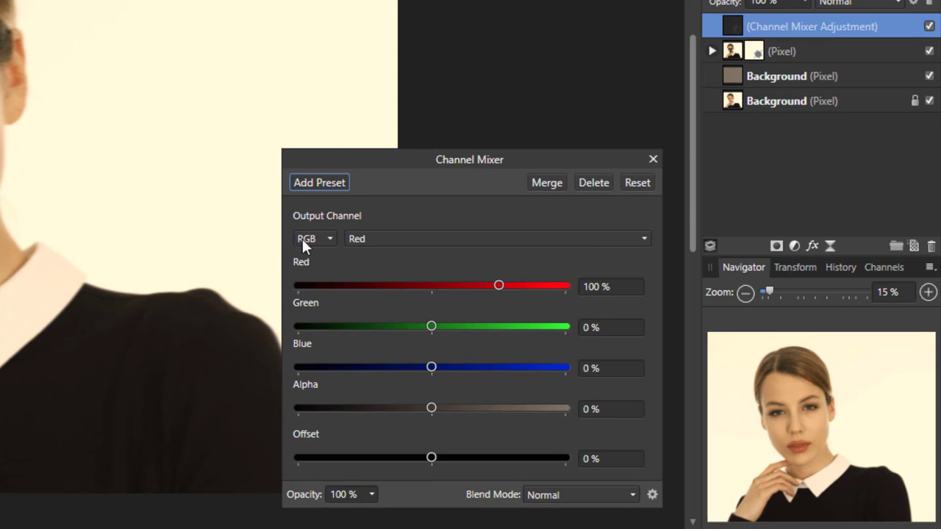
left_click(330, 240)
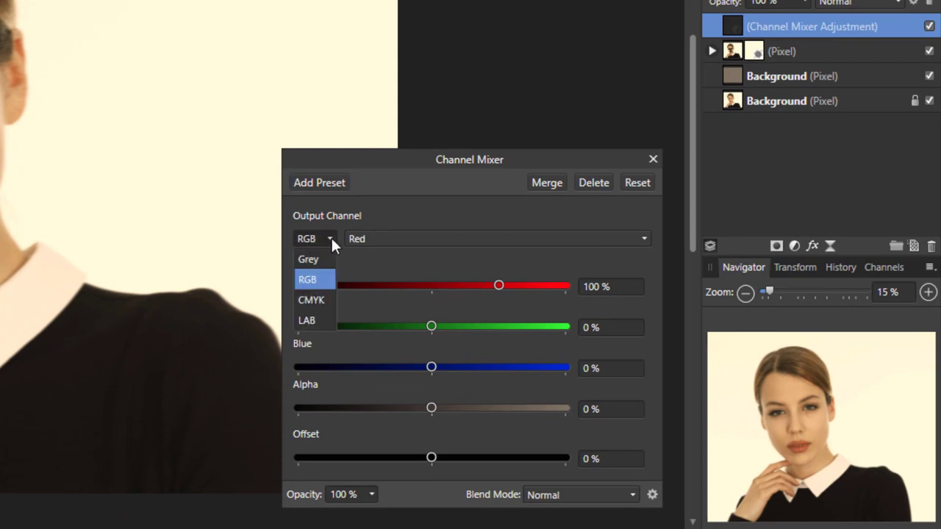
left_click(313, 260)
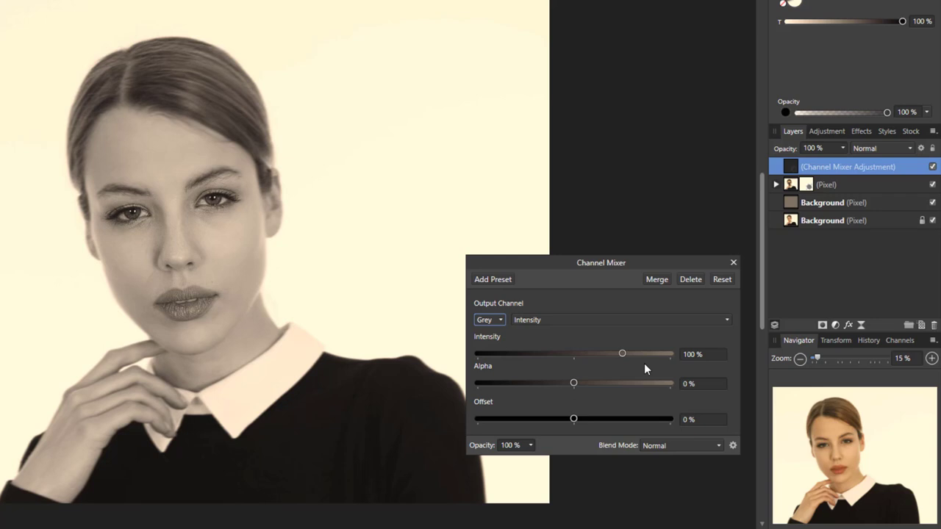
left_click_drag(623, 351, 629, 351)
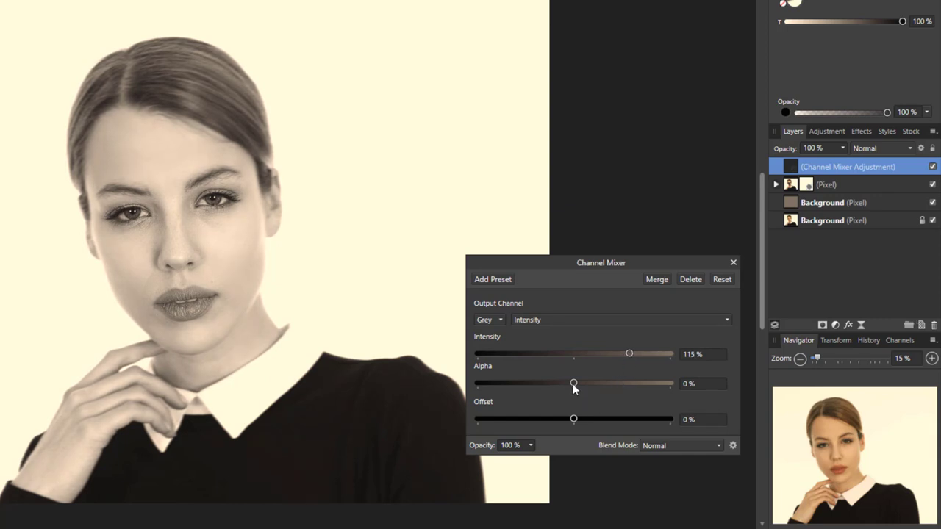
left_click_drag(572, 384, 571, 384)
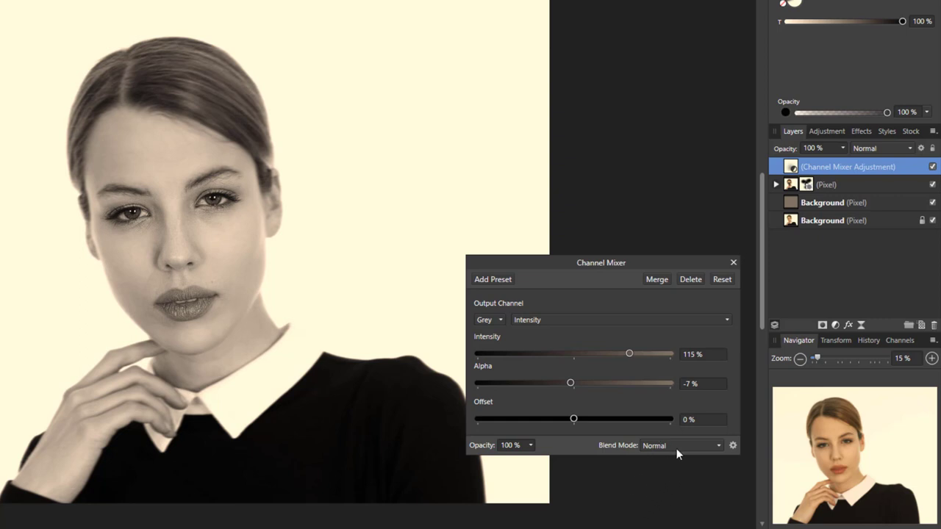
left_click(733, 263)
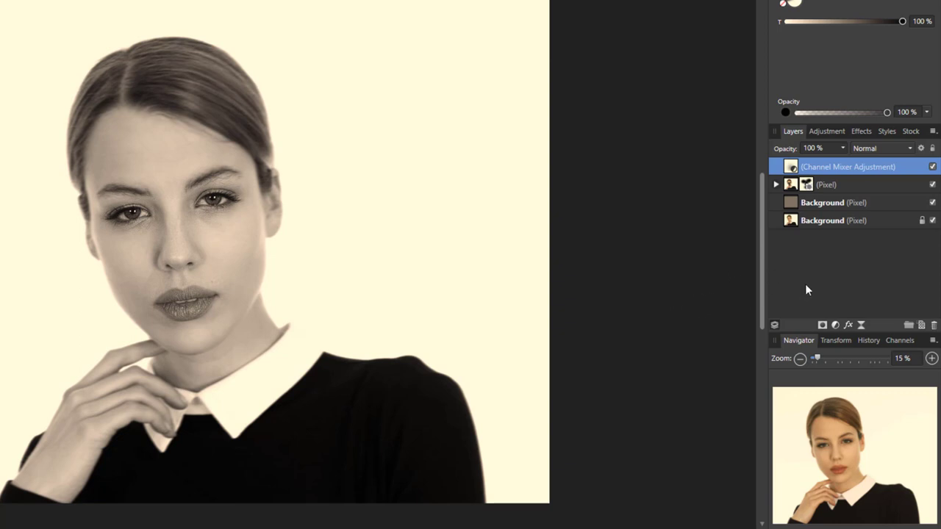
Add a Levels adjustment with a 2% black level and a gamma of 1.133.
left_click(835, 324)
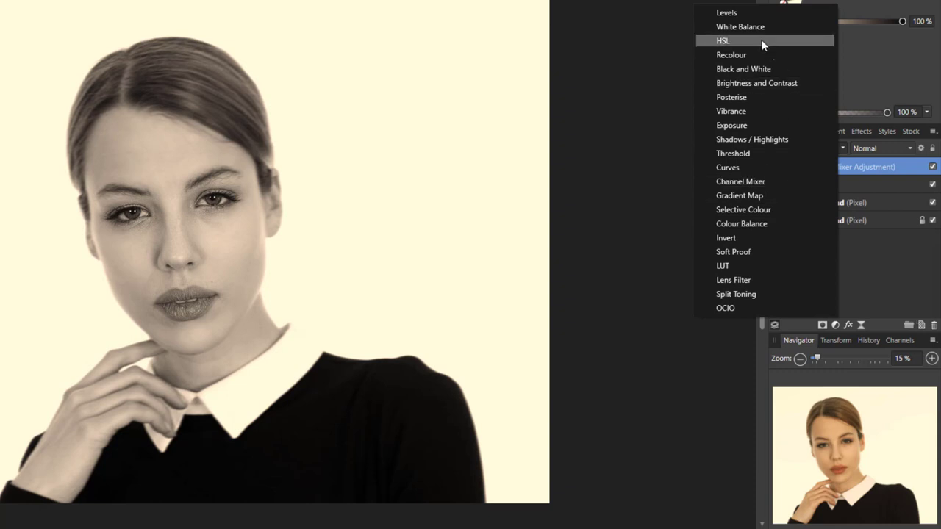
left_click(739, 13)
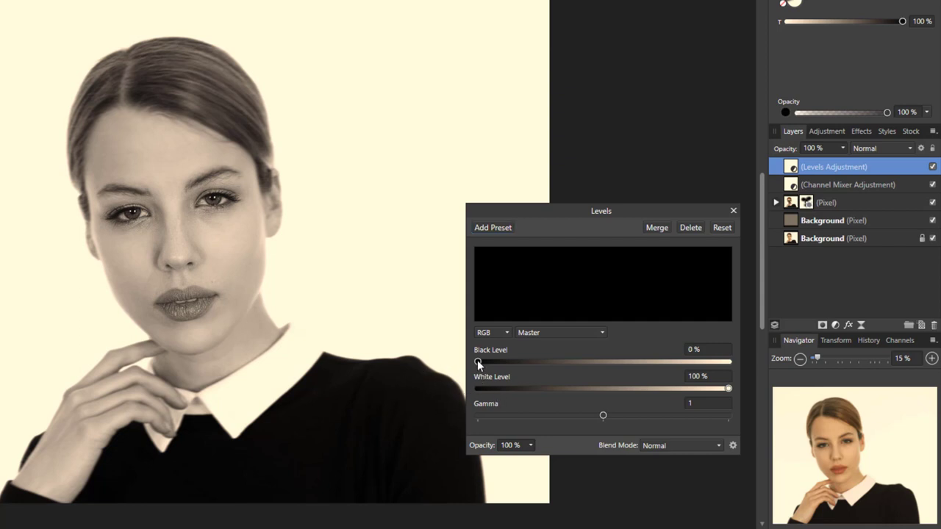
mouse_move(477, 361)
left_mouse_down()
mouse_move(611, 360)
mouse_move(483, 365)
left_mouse_up()
mouse_move(604, 416)
left_mouse_down()
mouse_move(630, 416)
mouse_move(620, 414)
left_mouse_up()
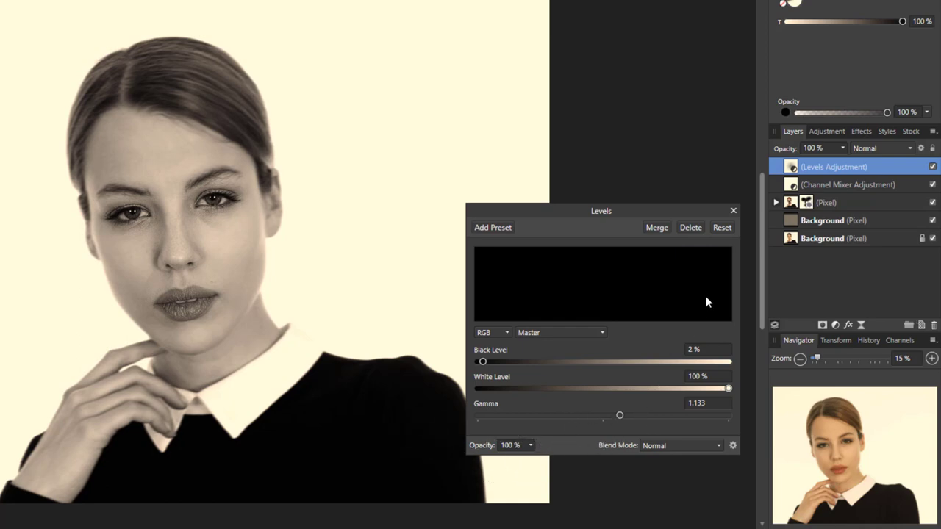
left_click(732, 212)
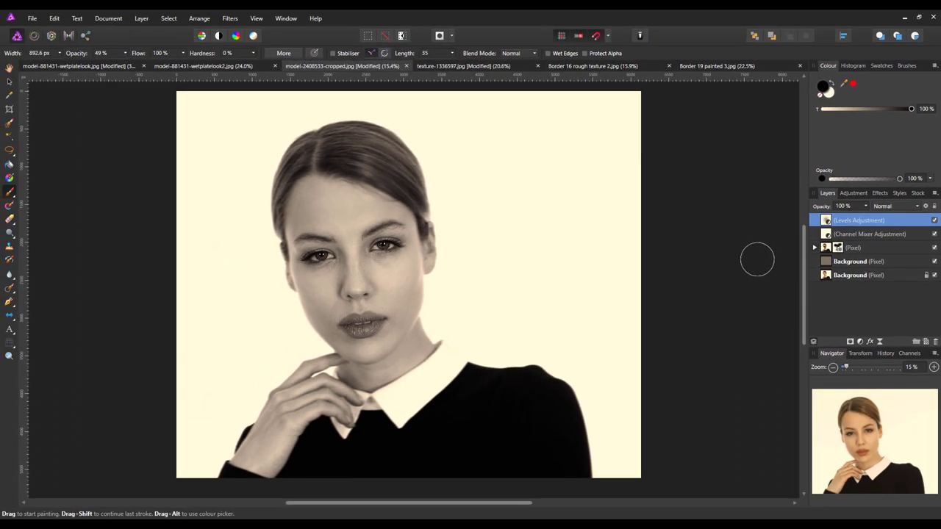
Copy the Background layer of texture-1336597.jpg and paste it into model-2408533-cropped.jpg above the adjustments.
left_click(460, 67)
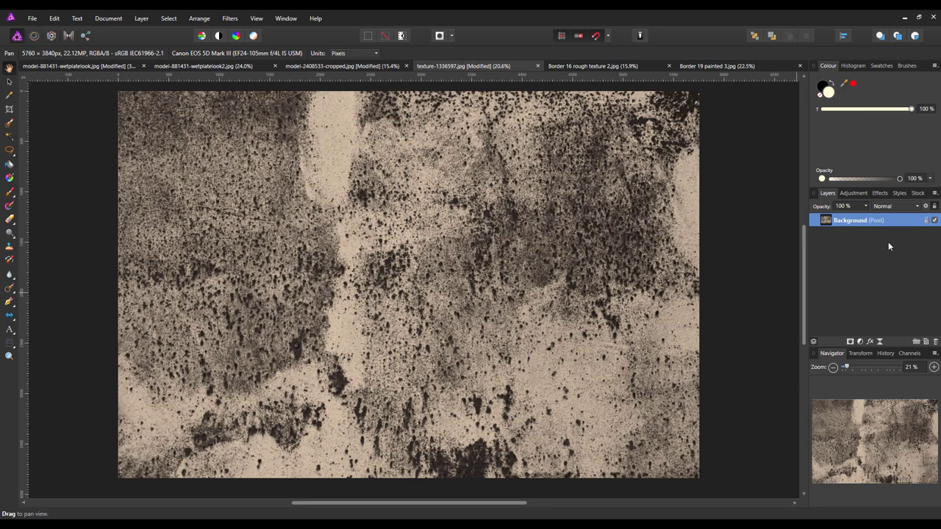
right_click(865, 222)
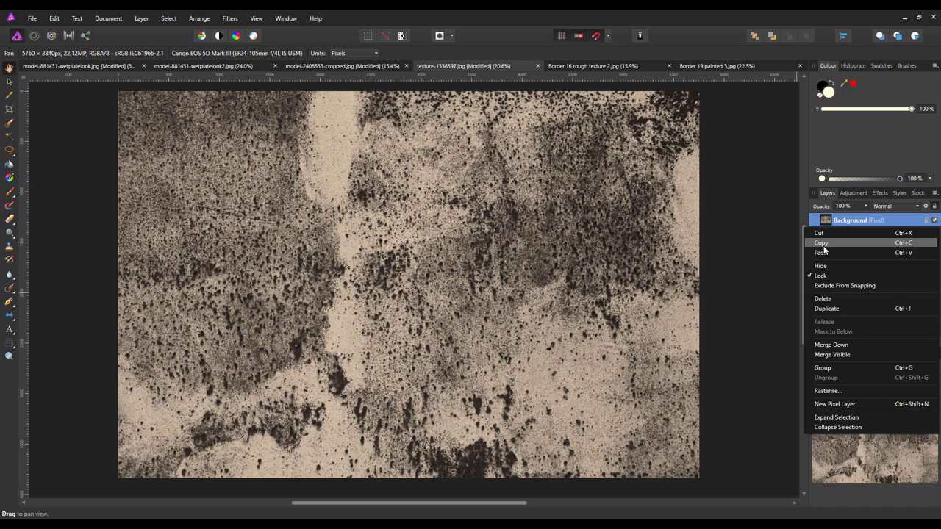
left_click(823, 244)
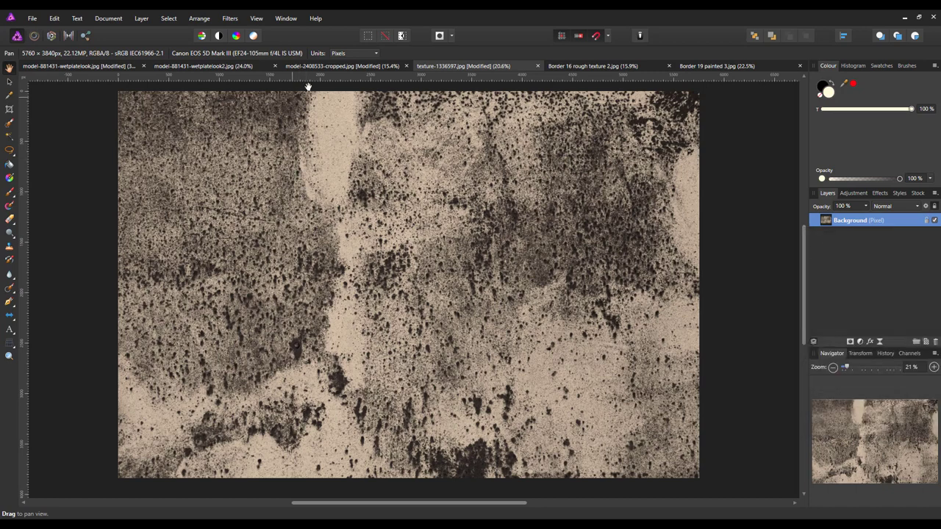
left_click(324, 66)
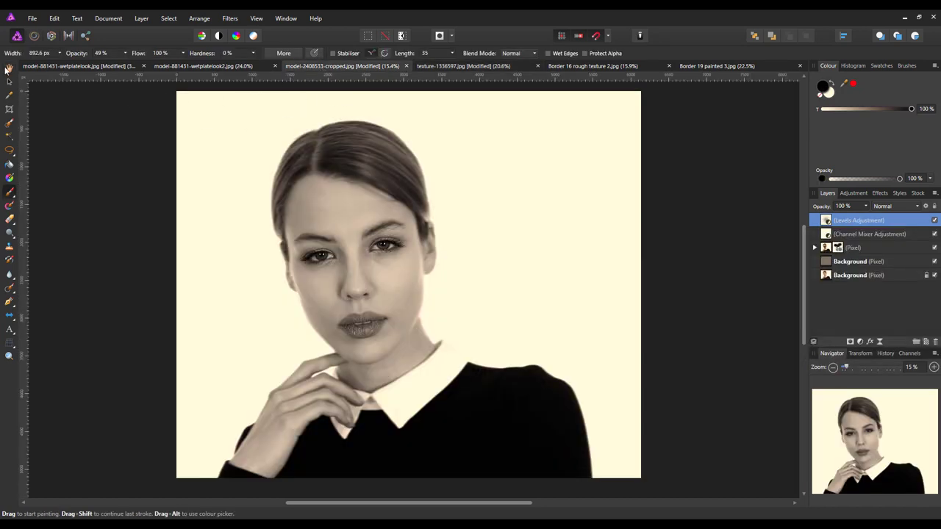
left_click(54, 18)
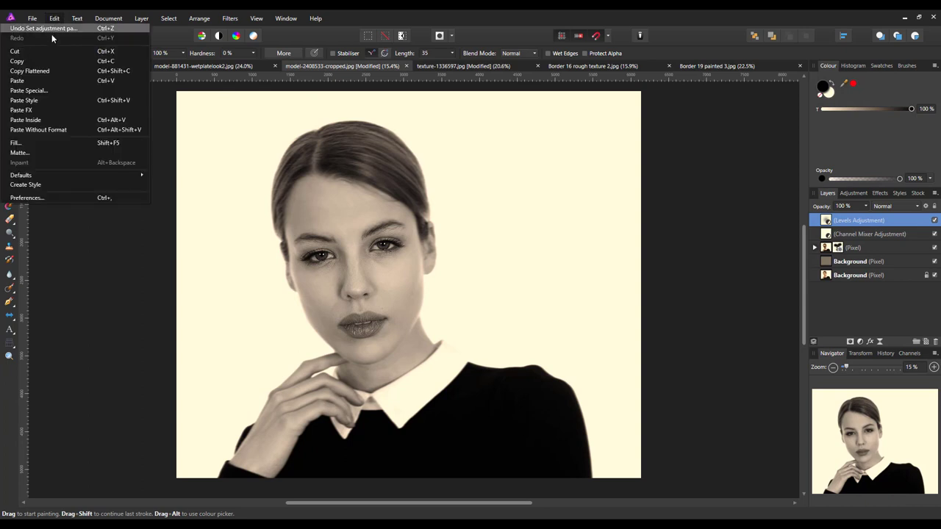
left_click(108, 81)
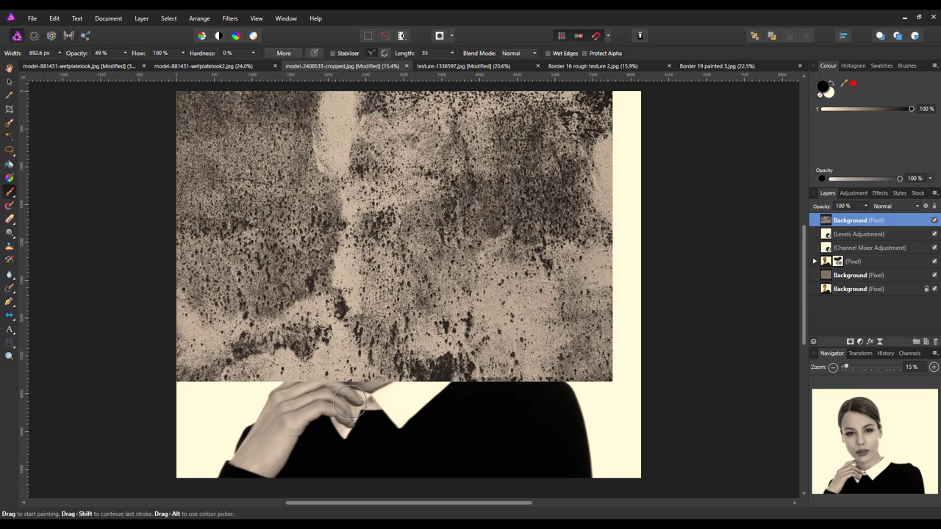
Enlarge the pasted rust texture with the Move tool and stretch it downward to cover the whole portrait canvas.
left_click(8, 81)
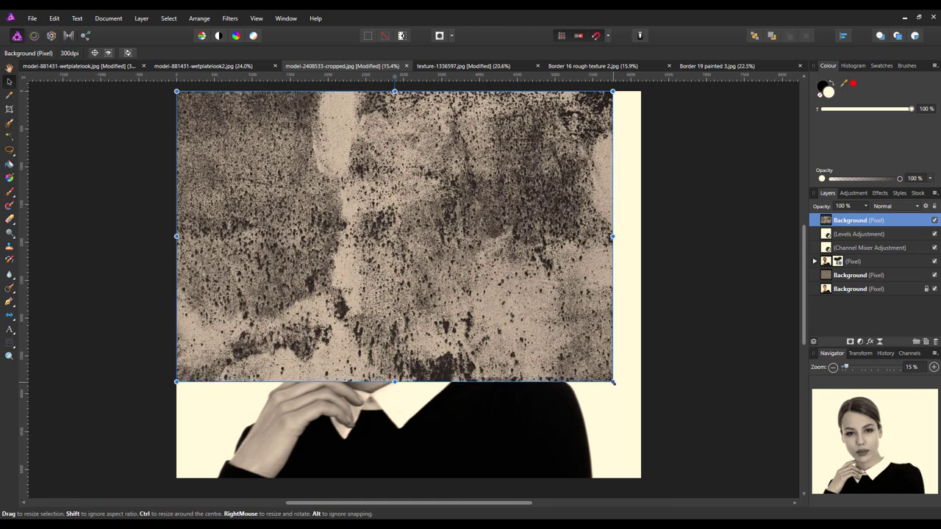
left_click_drag(613, 382, 629, 423)
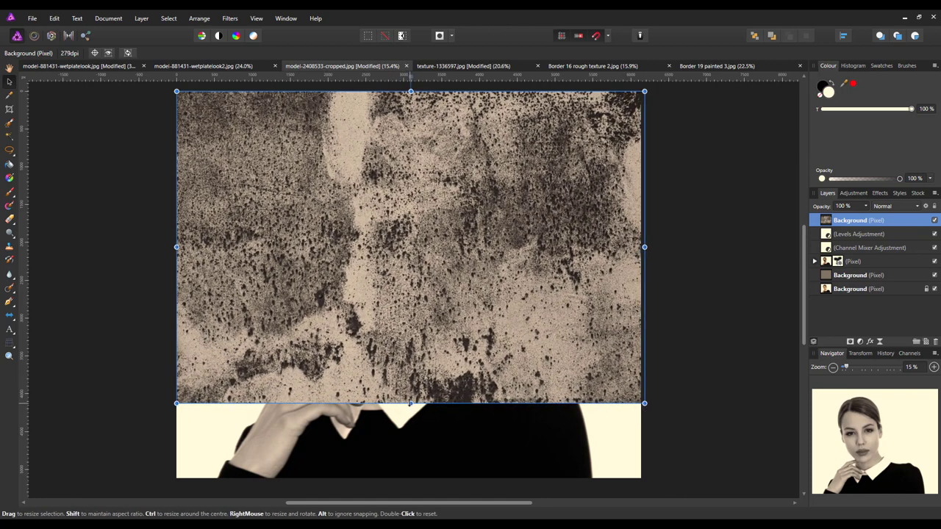
left_click_drag(410, 402, 410, 478)
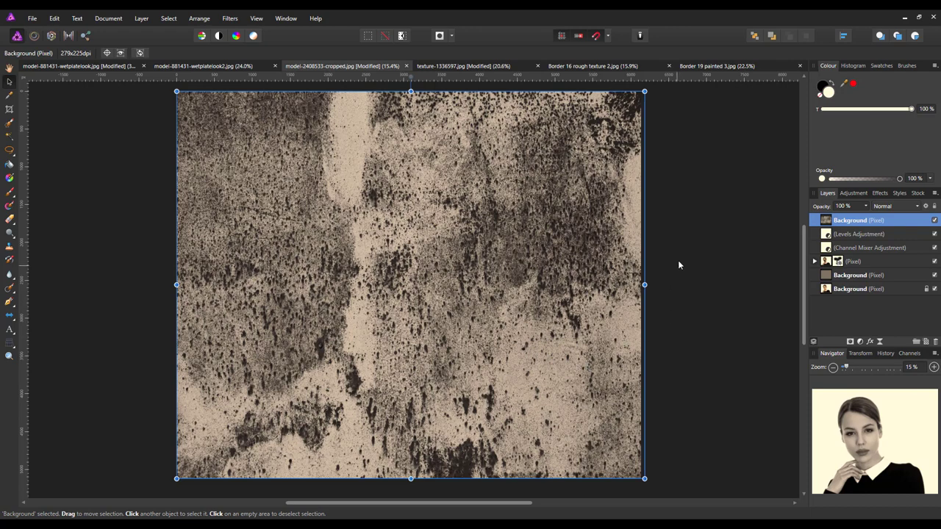
Try the texture layer at 41% opacity over the portrait and restore it to 100%.
left_click(866, 207)
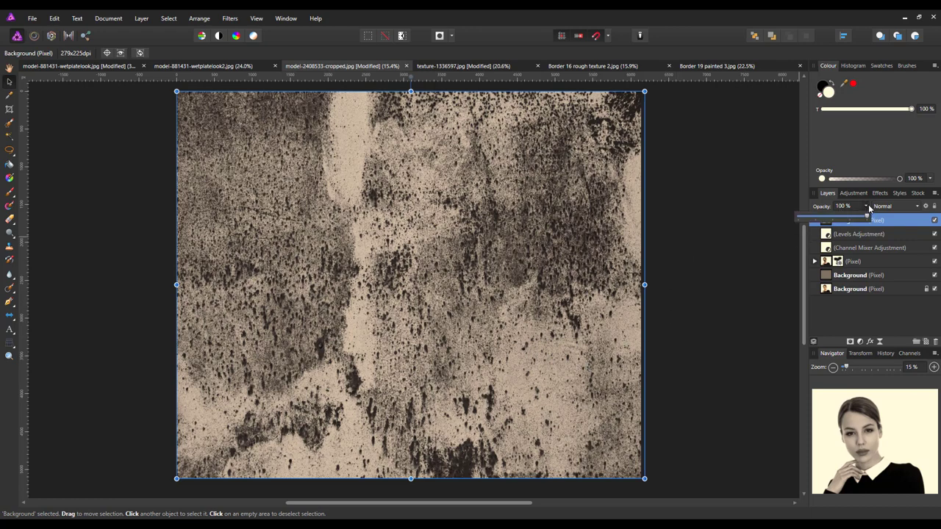
left_click_drag(867, 215, 826, 222)
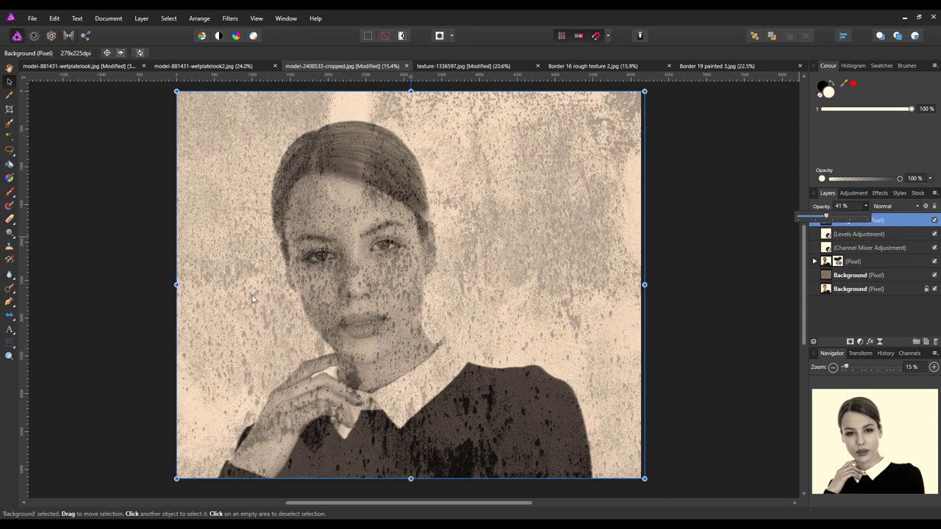
left_click_drag(826, 216, 867, 217)
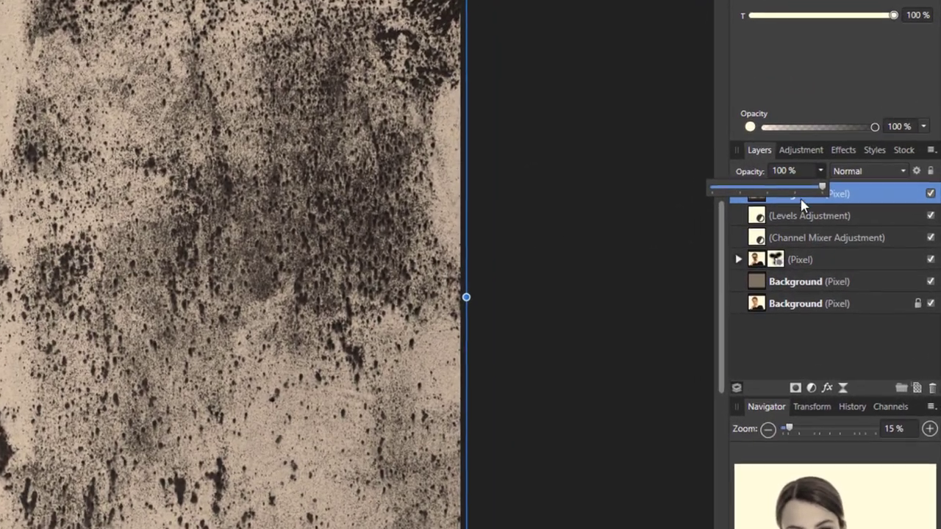
left_click_drag(803, 206, 881, 174)
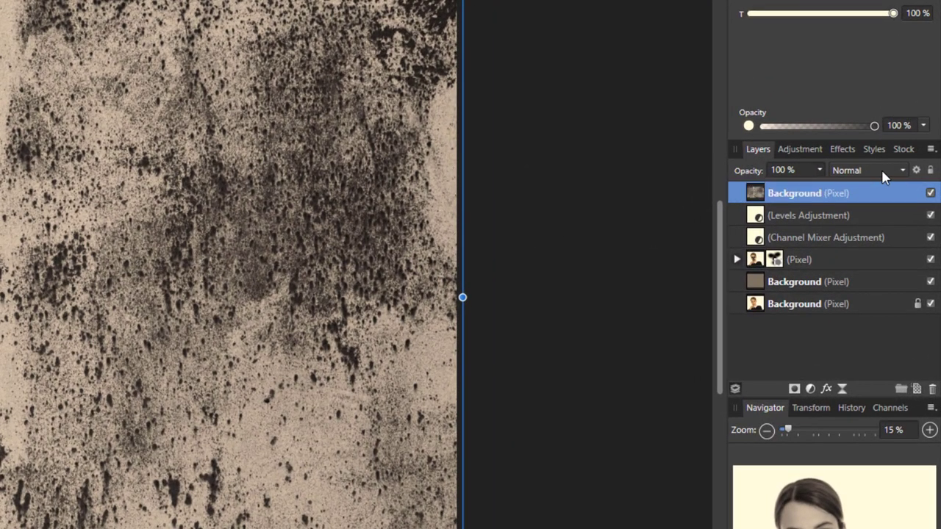
Set the texture layer's blend mode to Screen and duplicate the layer.
left_click(904, 170)
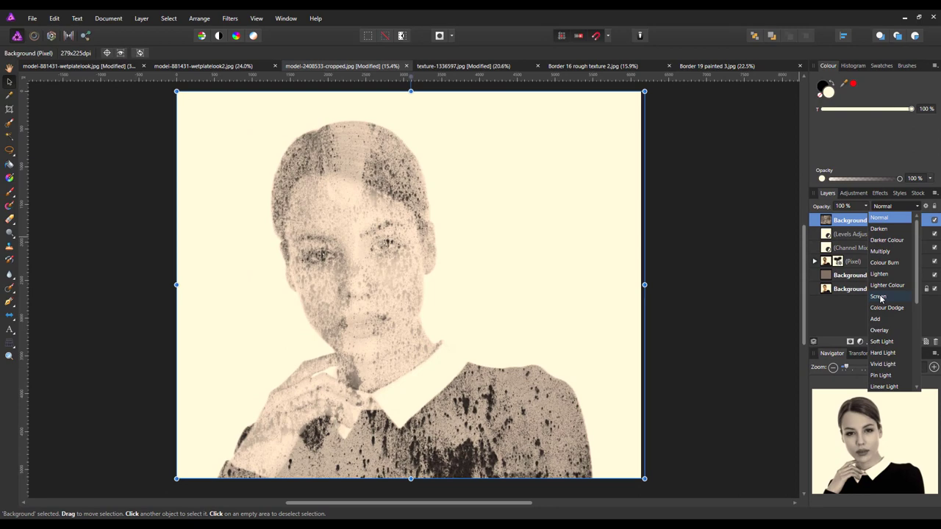
left_click(879, 296)
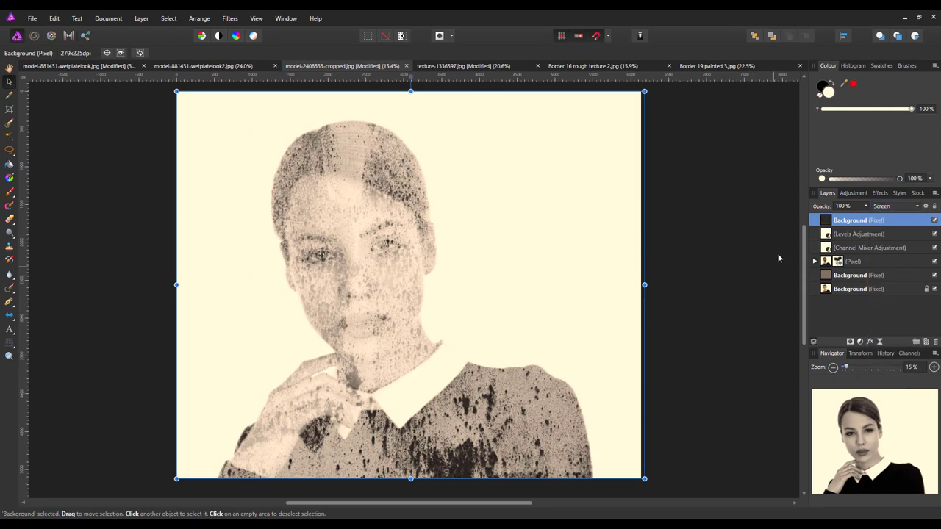
right_click(868, 224)
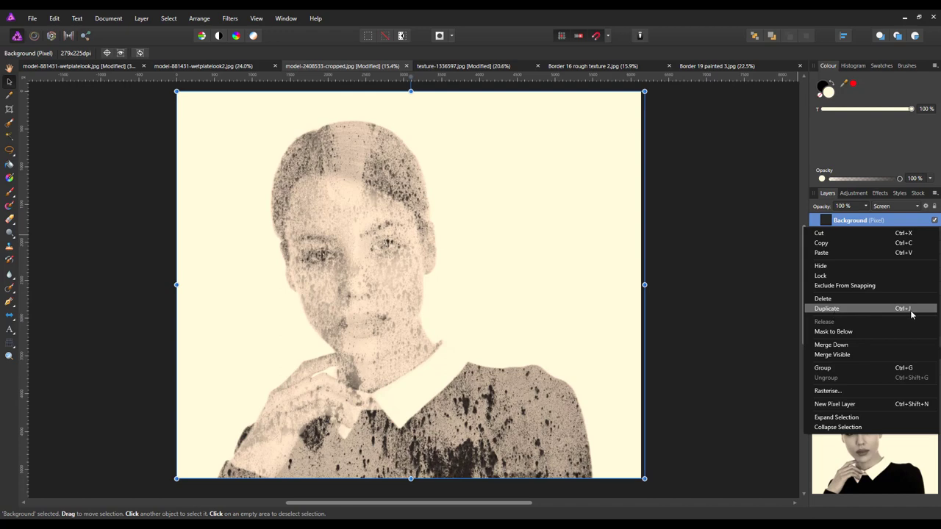
left_click(887, 309)
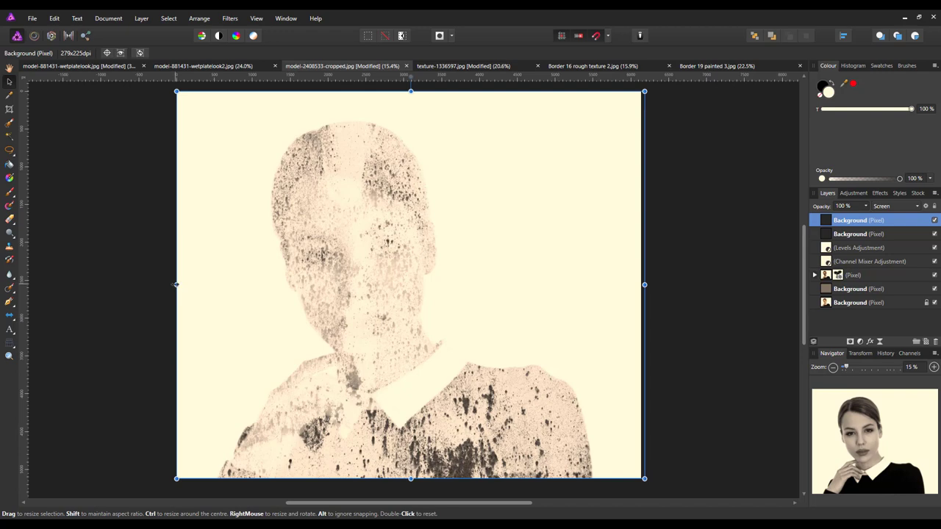
Stretch the duplicated texture slightly beyond the left, bottom and top edges of the canvas to offset it from the original.
left_click_drag(177, 285, 170, 285)
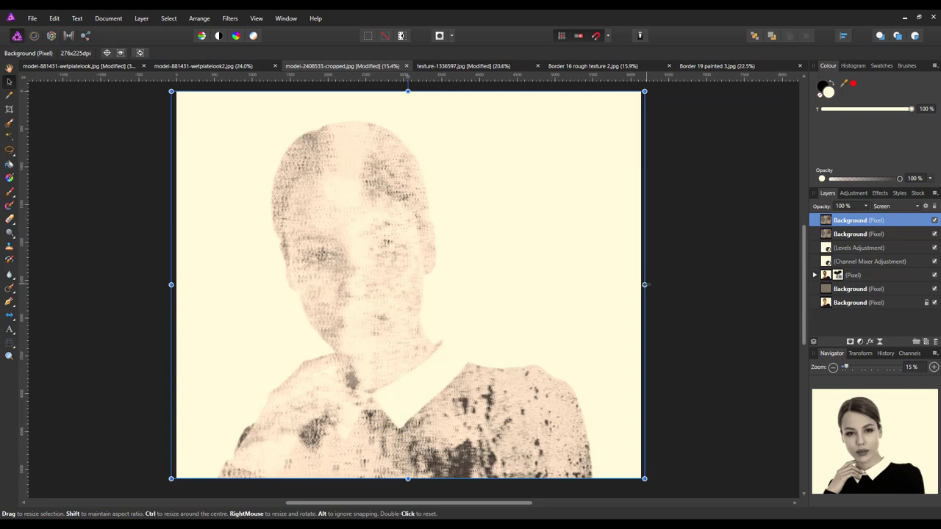
left_click_drag(645, 284, 646, 283)
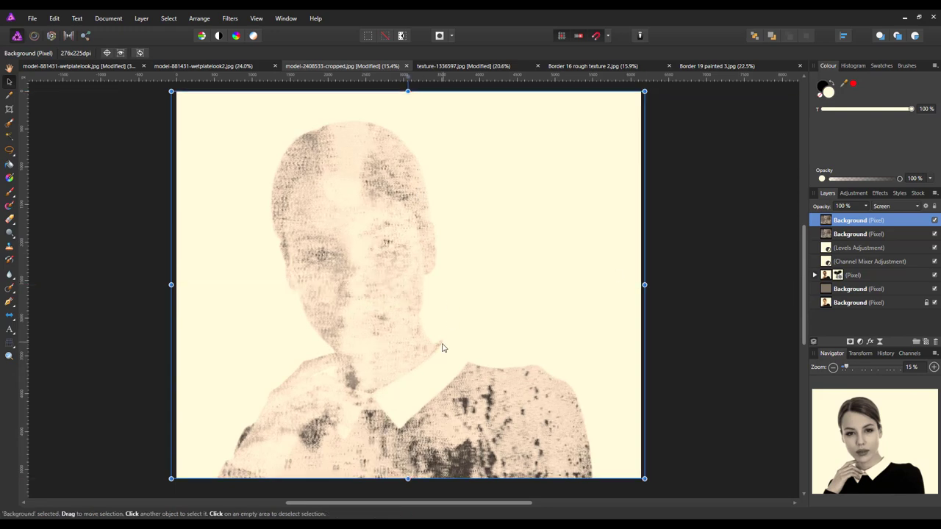
left_click_drag(408, 479, 408, 483)
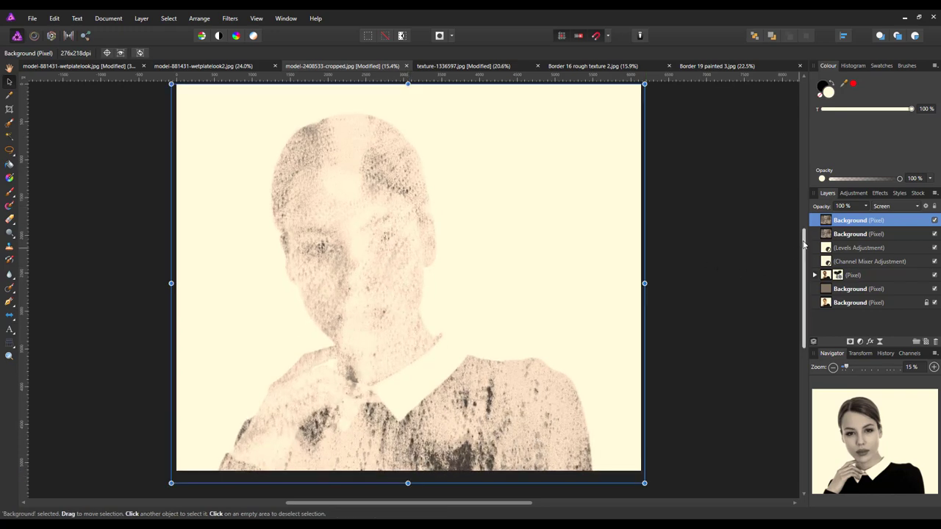
scroll(804, 244, "up", 2)
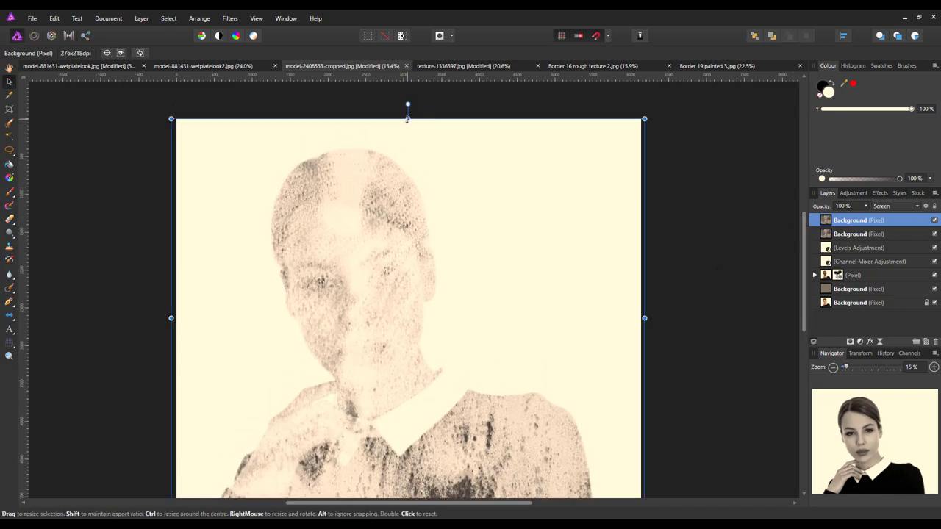
left_click_drag(408, 118, 407, 114)
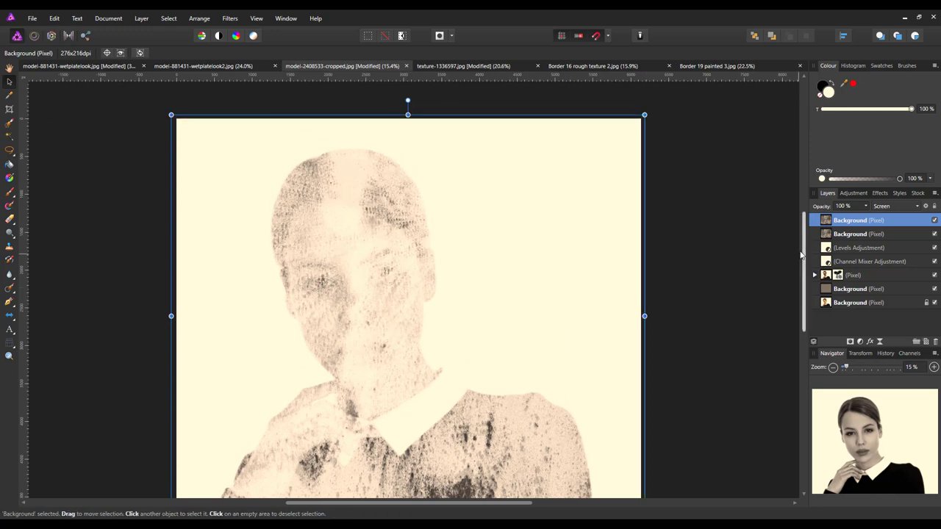
Invert the duplicated texture layer and set its blend mode to Multiply.
scroll(801, 250, "down", 2)
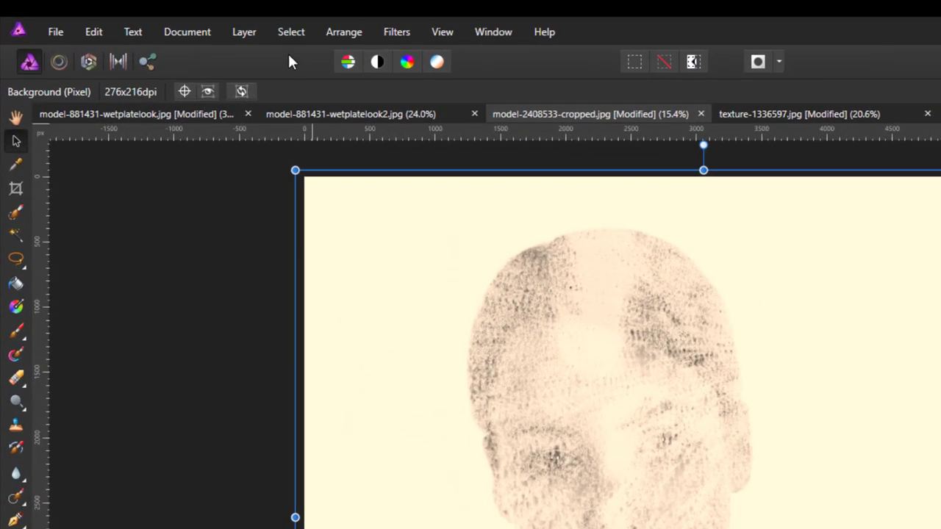
left_click(244, 32)
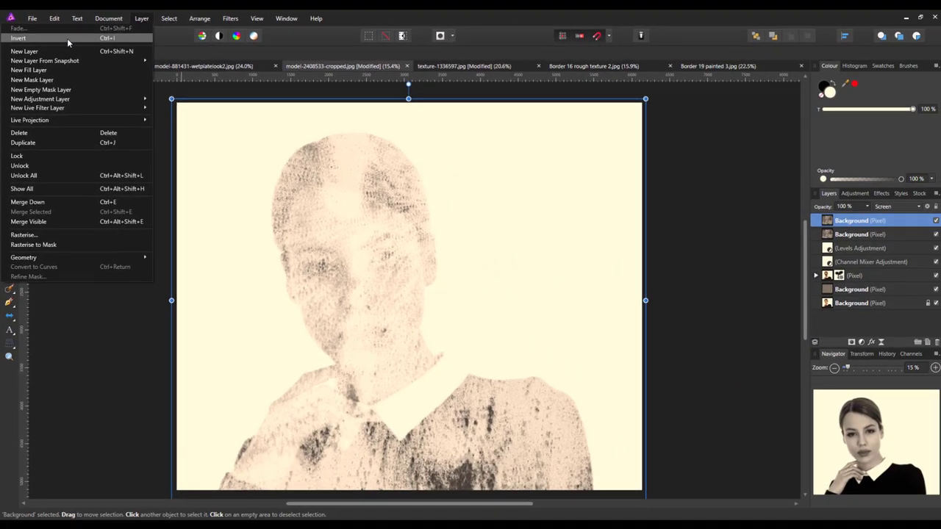
left_click(117, 65)
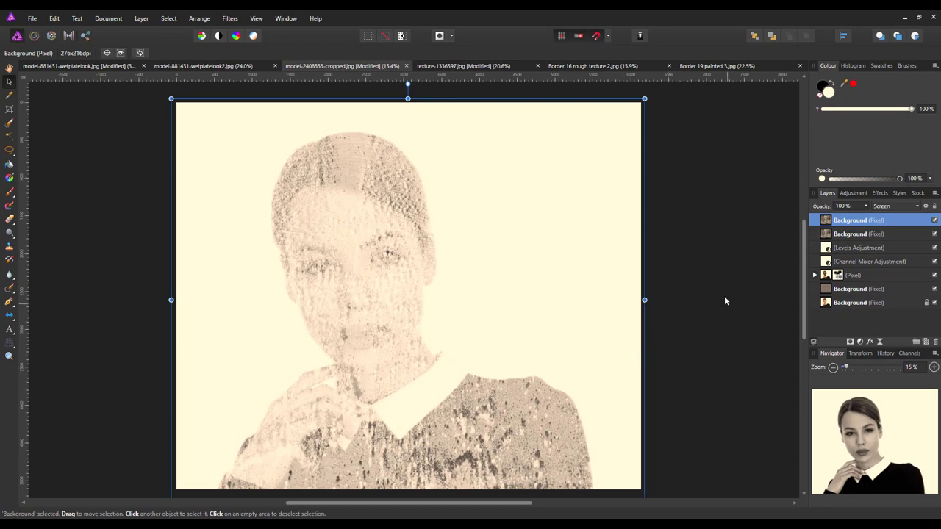
left_click(917, 206)
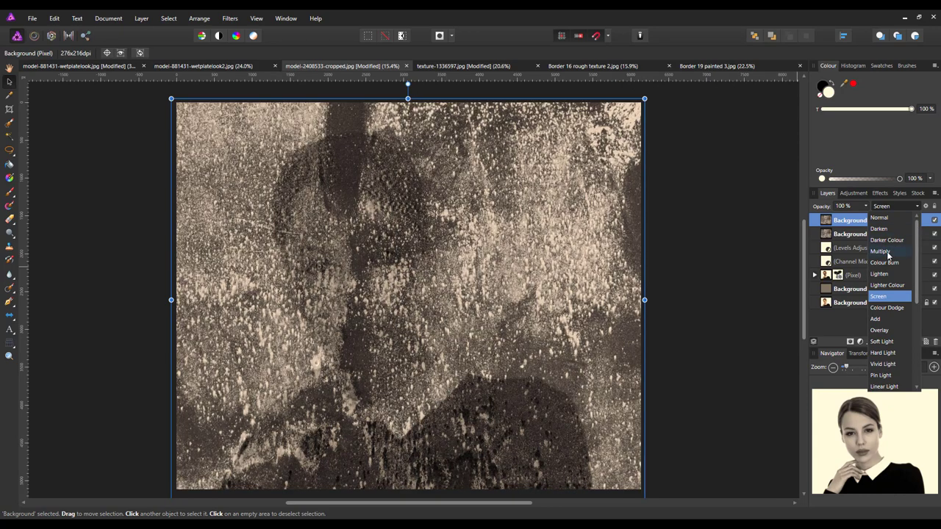
left_click(887, 254)
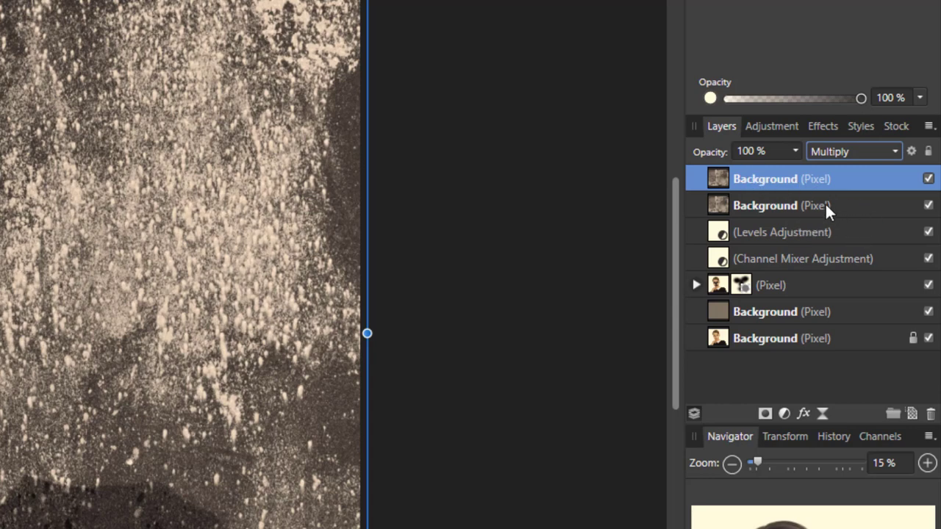
Group the two rust texture layers and lower the group's opacity to 20%.
left_click(860, 204, "shift")
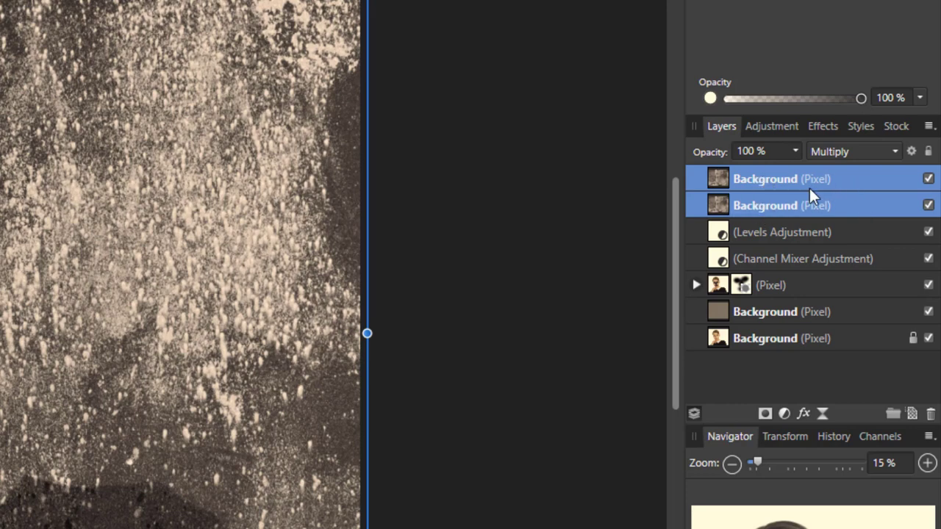
right_click(861, 176)
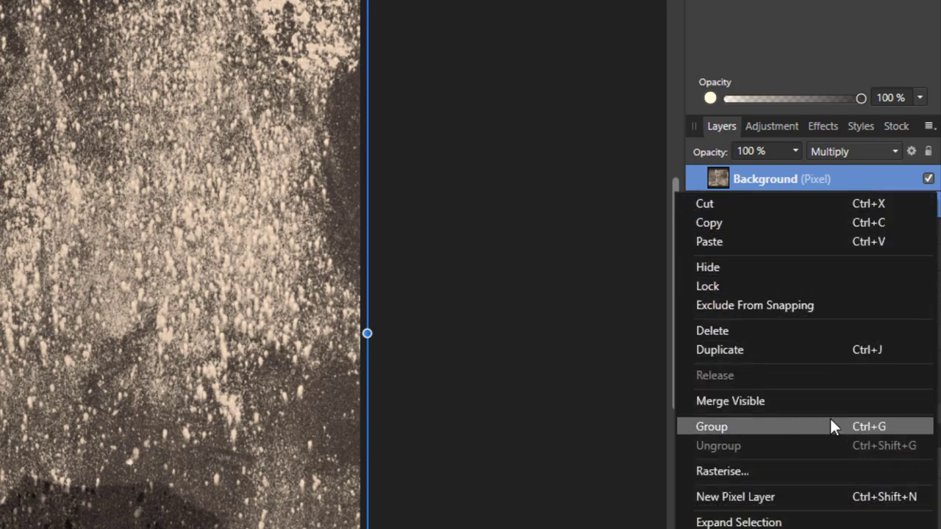
left_click(880, 427)
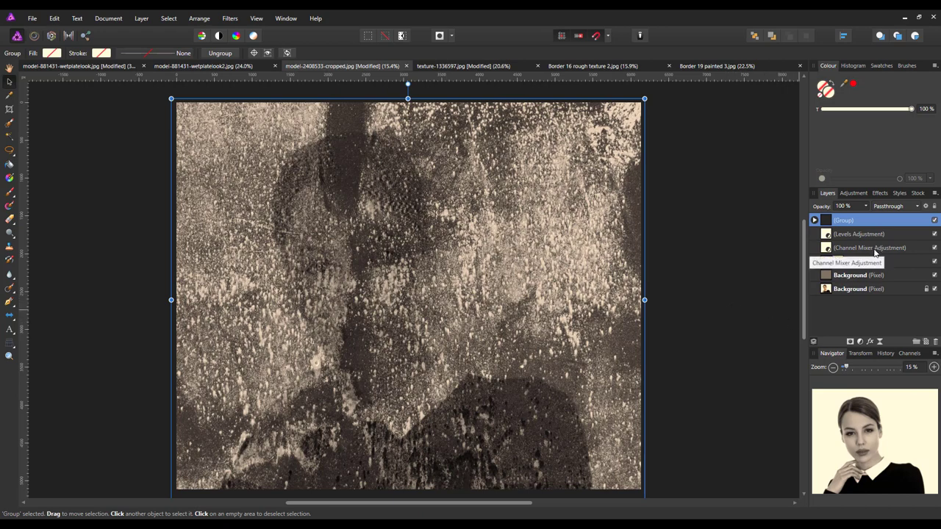
left_click(867, 207)
left_click_drag(869, 219, 812, 226)
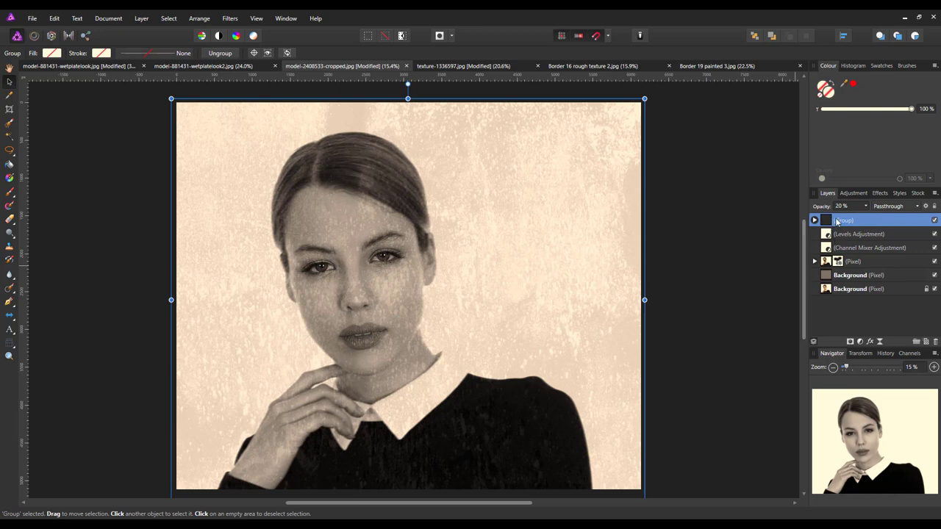
Mask the texture group and paint the texture off the model's face, hair and clothing with a soft, enlarged black brush at 63% opacity.
left_click(850, 343)
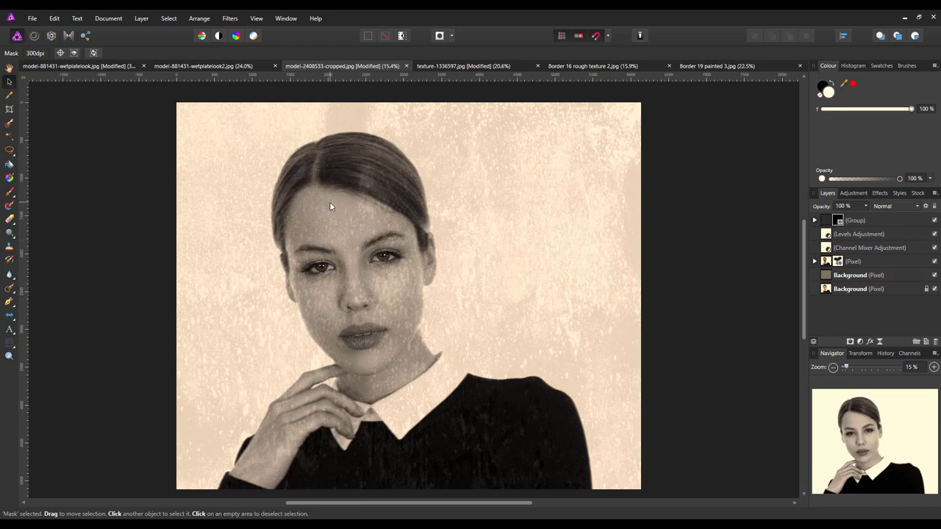
left_click(10, 195)
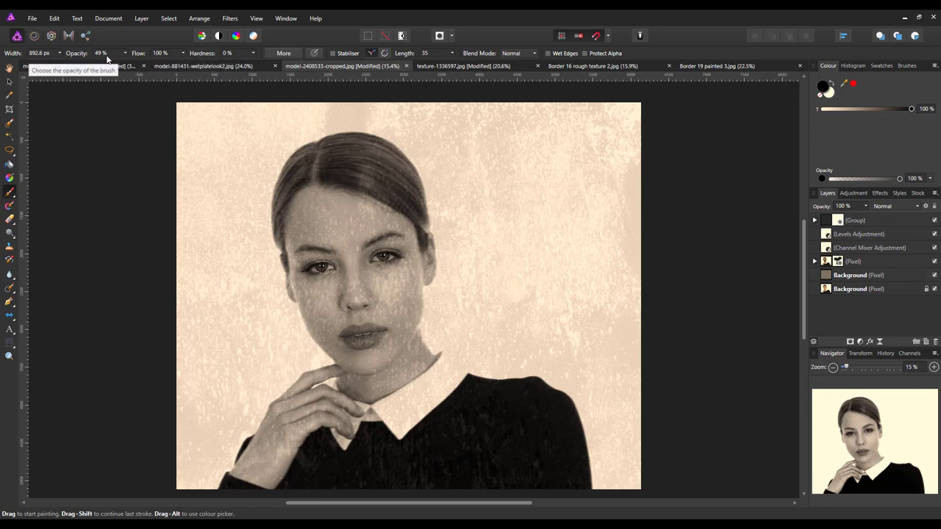
left_click(125, 53)
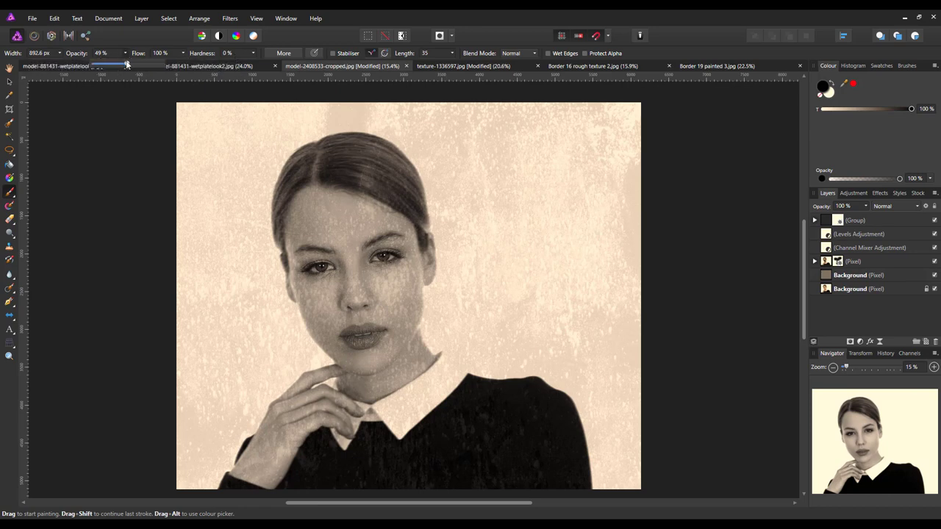
left_click_drag(126, 65, 140, 66)
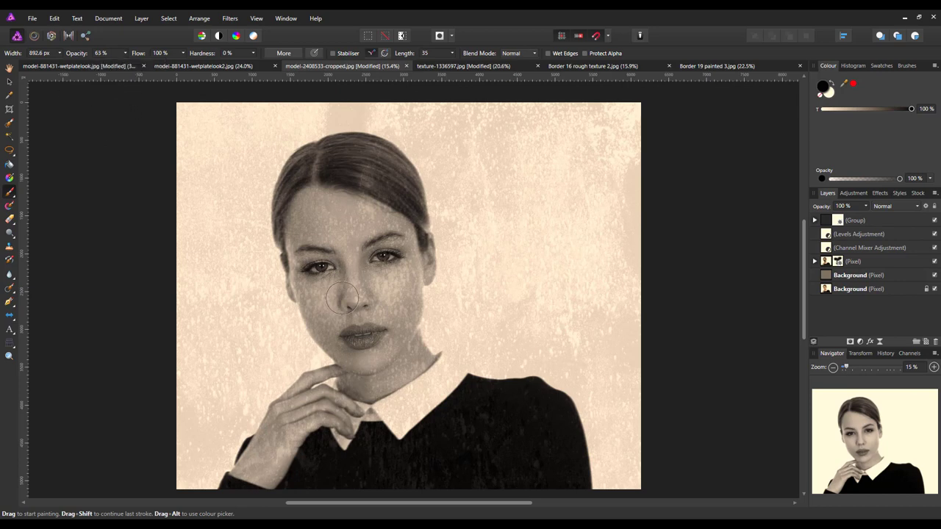
key("bracketright")
mouse_move(375, 377)
left_mouse_down()
mouse_move(402, 377)
mouse_move(425, 417)
mouse_move(485, 455)
mouse_move(395, 468)
mouse_move(532, 478)
mouse_move(511, 453)
mouse_move(340, 454)
mouse_move(322, 435)
mouse_move(353, 419)
mouse_move(342, 430)
mouse_move(356, 443)
mouse_move(527, 474)
mouse_move(506, 481)
mouse_move(517, 433)
mouse_move(448, 419)
mouse_move(473, 428)
mouse_move(454, 440)
mouse_move(489, 449)
mouse_move(483, 427)
mouse_move(523, 429)
mouse_move(514, 424)
mouse_move(426, 426)
mouse_move(505, 444)
mouse_move(519, 463)
mouse_move(370, 477)
mouse_move(338, 454)
mouse_move(366, 419)
mouse_move(384, 279)
mouse_move(379, 274)
mouse_move(374, 307)
mouse_move(371, 194)
mouse_move(390, 208)
mouse_move(378, 188)
mouse_move(393, 250)
mouse_move(362, 193)
mouse_move(344, 197)
mouse_move(363, 181)
mouse_move(334, 178)
mouse_move(310, 221)
mouse_move(316, 203)
mouse_move(316, 240)
mouse_move(321, 212)
mouse_move(346, 331)
mouse_move(325, 283)
mouse_move(365, 372)
mouse_move(366, 416)
mouse_move(407, 370)
mouse_move(409, 390)
mouse_move(535, 443)
mouse_move(555, 485)
mouse_move(319, 448)
mouse_move(271, 473)
mouse_move(298, 423)
mouse_move(339, 397)
mouse_move(307, 415)
mouse_move(316, 378)
mouse_move(254, 488)
mouse_move(402, 403)
mouse_move(503, 400)
mouse_move(534, 431)
mouse_move(558, 495)
mouse_move(573, 474)
mouse_move(556, 430)
mouse_move(519, 399)
mouse_move(386, 390)
mouse_move(347, 301)
mouse_move(382, 294)
mouse_move(401, 308)
mouse_move(389, 180)
mouse_move(301, 151)
mouse_move(285, 218)
mouse_move(290, 283)
mouse_move(352, 338)
mouse_move(385, 392)
mouse_move(363, 423)
mouse_move(309, 371)
mouse_move(277, 410)
mouse_move(498, 468)
mouse_move(483, 426)
mouse_move(448, 473)
mouse_move(390, 445)
mouse_move(355, 346)
mouse_move(430, 147)
mouse_move(277, 164)
mouse_move(203, 382)
mouse_move(216, 441)
mouse_move(578, 441)
mouse_move(466, 246)
mouse_move(434, 221)
mouse_move(554, 261)
left_mouse_up()
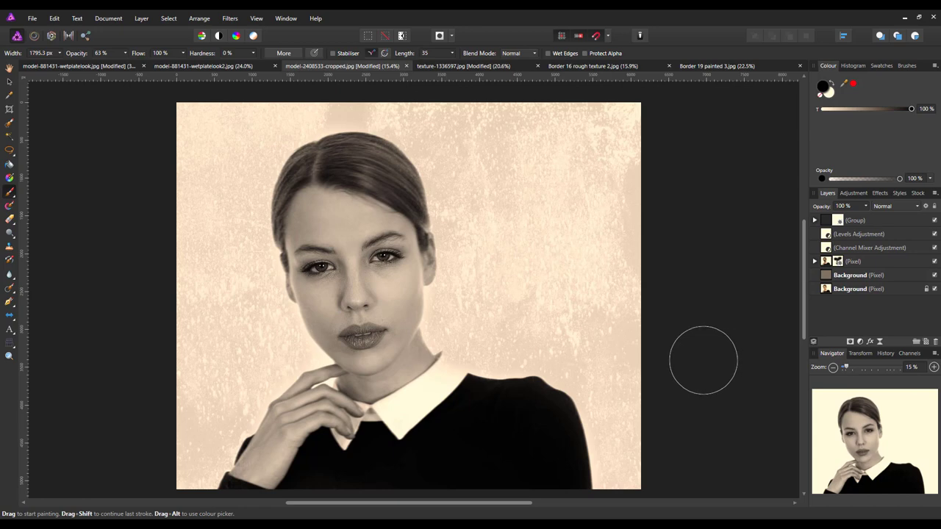
Examine the finished example model-881431-wetplatelook.jpg and the border images Border 16 rough texture 2 and Border 19 painted 3.
left_click(93, 67)
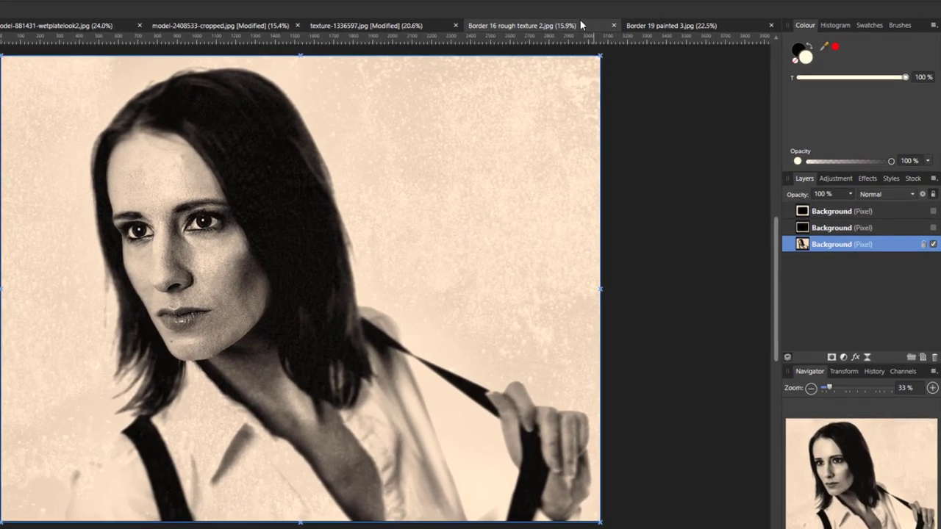
left_click(645, 66)
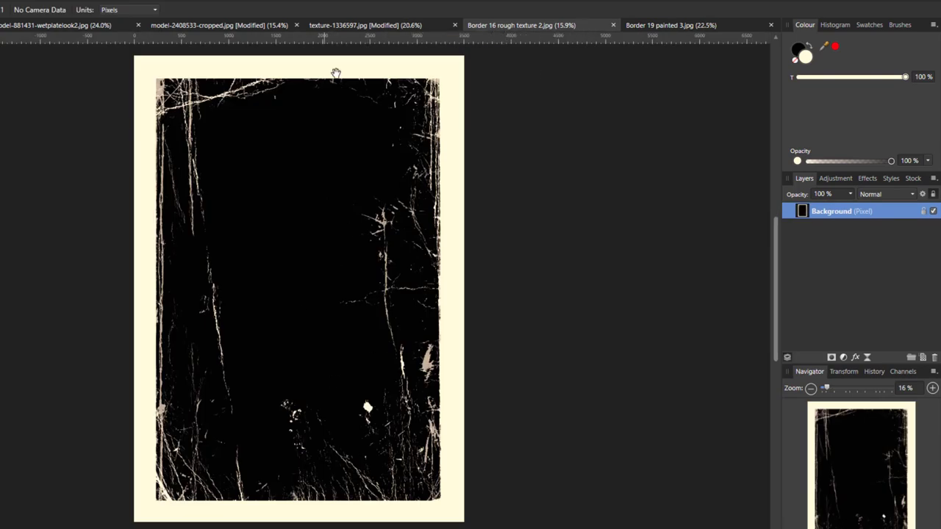
left_click(685, 27)
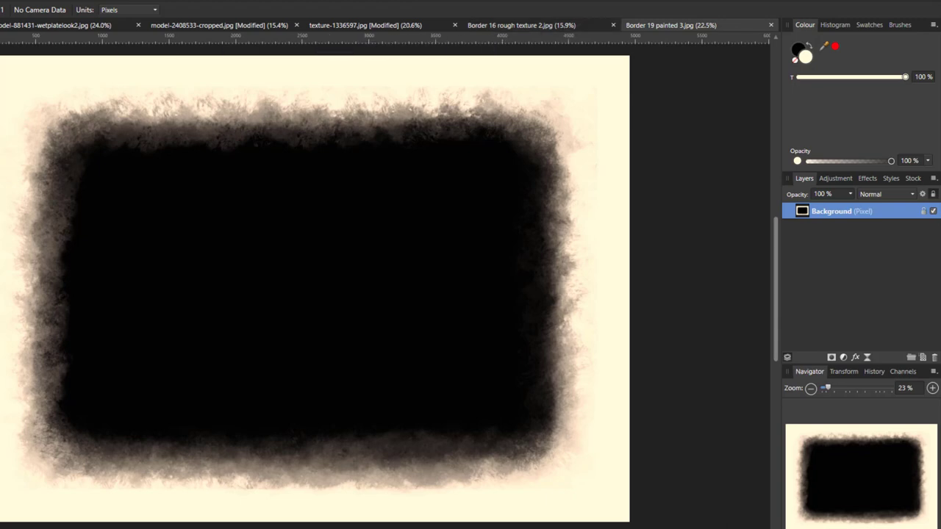
key("ctrl+Tab")
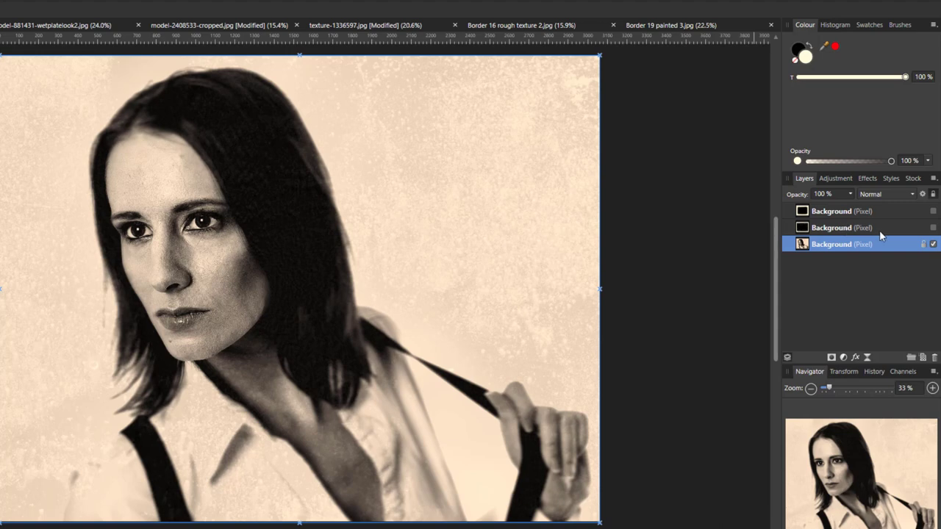
Show the scratched border layer on the finished example and compare it with the Border 16 rough texture 2 image.
left_click(932, 228)
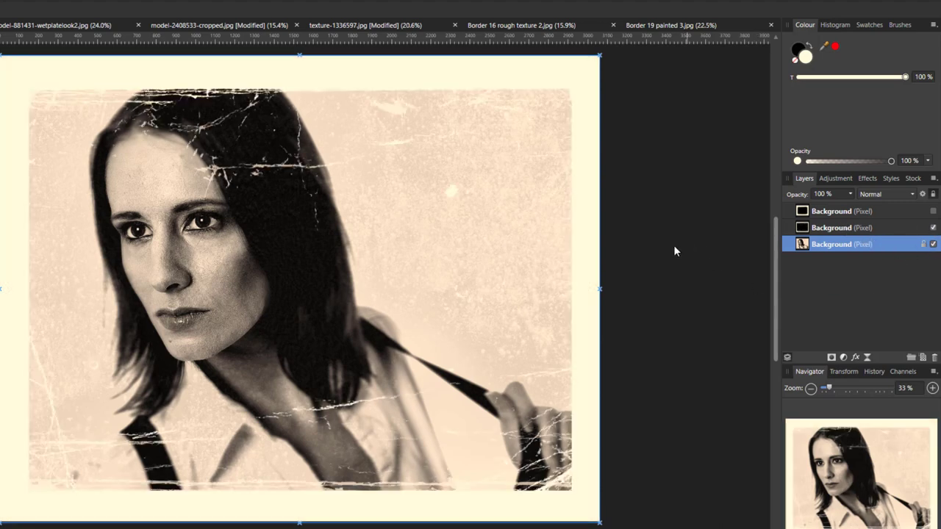
left_click(541, 25)
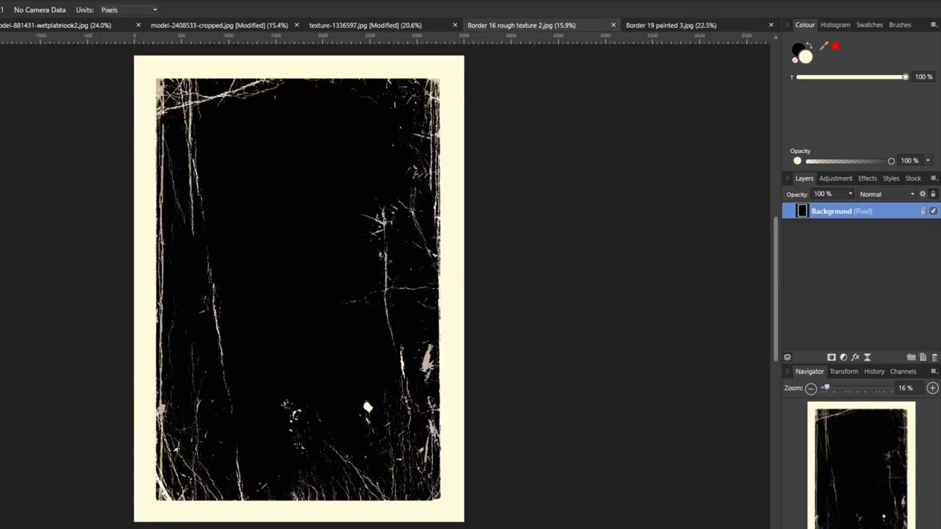
key("ctrl+Tab")
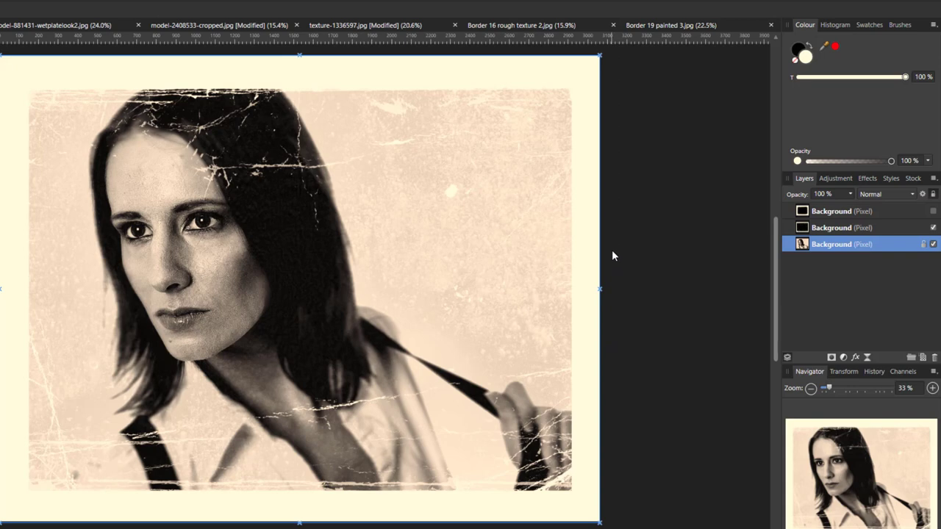
left_click(887, 230)
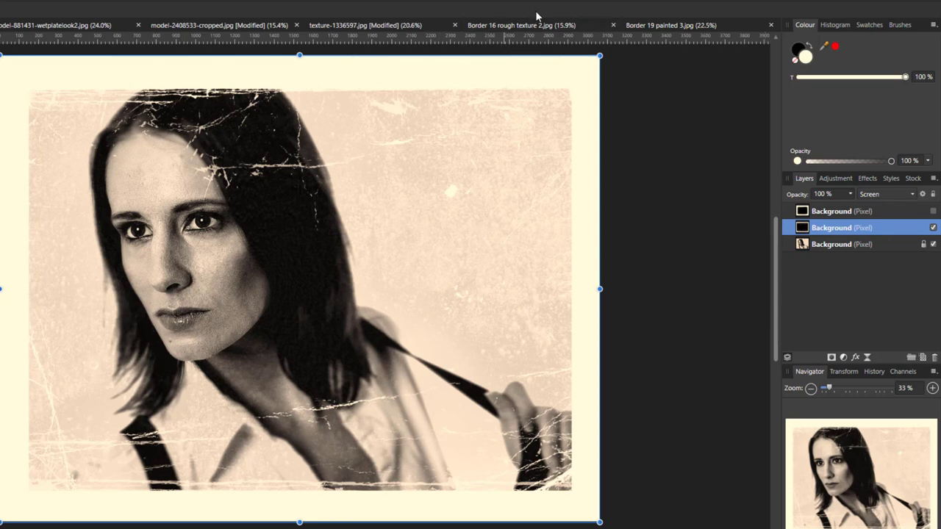
left_click(563, 26)
Hide the example's scratched border, show its painted border layer instead and compare it with the Border 19 painted 3 image.
left_click(933, 229)
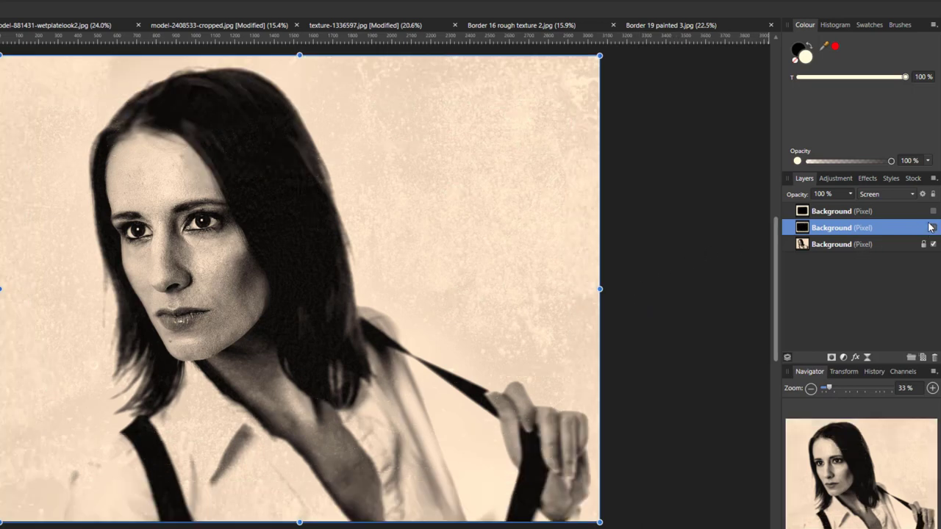
left_click(920, 214)
left_click(933, 212)
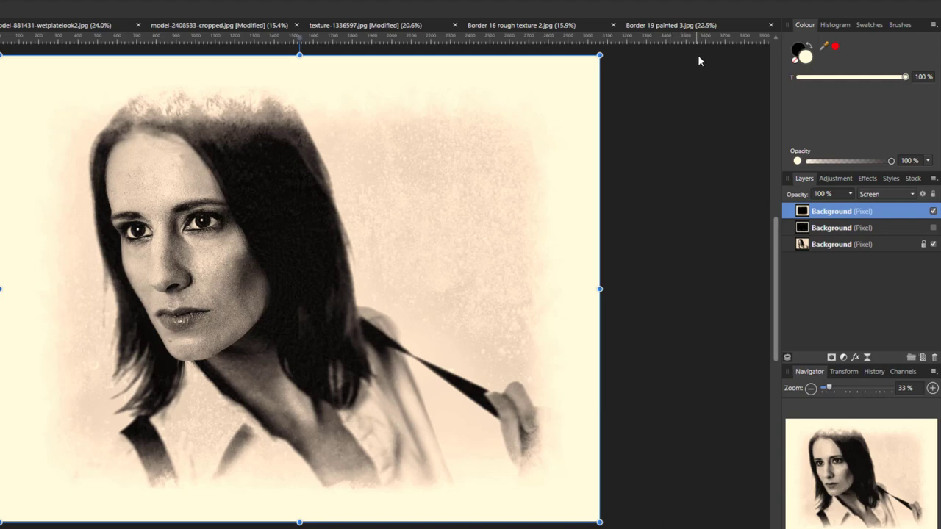
left_click(665, 23)
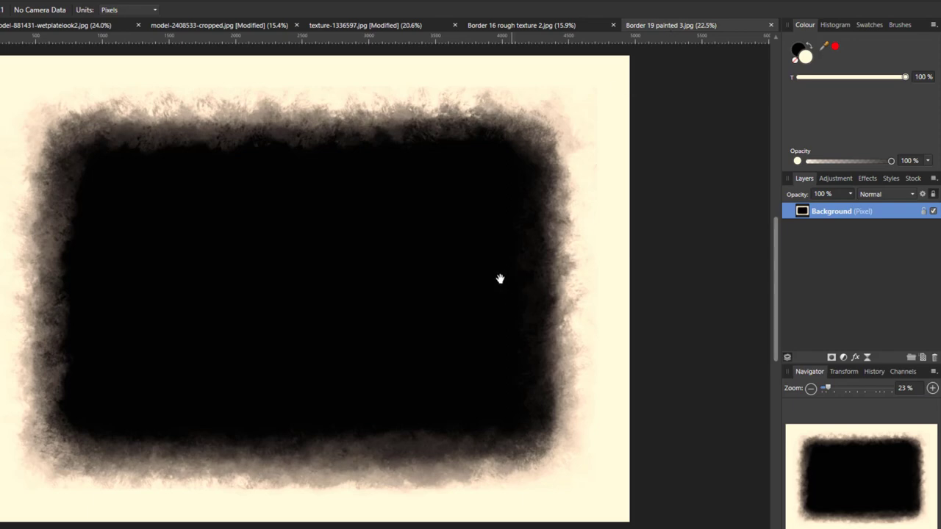
Copy the Background layer of Border 16 rough texture 2.jpg and paste it into model-2408533-cropped.jpg.
left_click(577, 25)
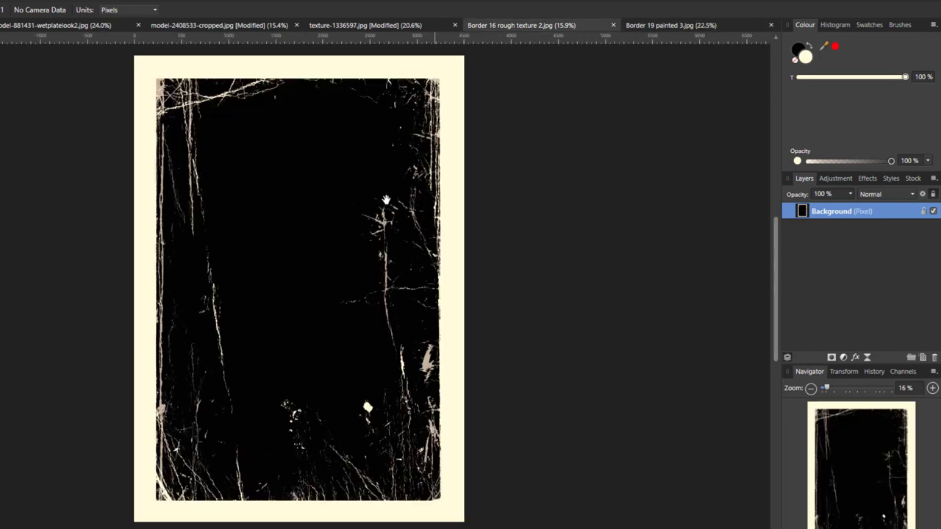
right_click(843, 216)
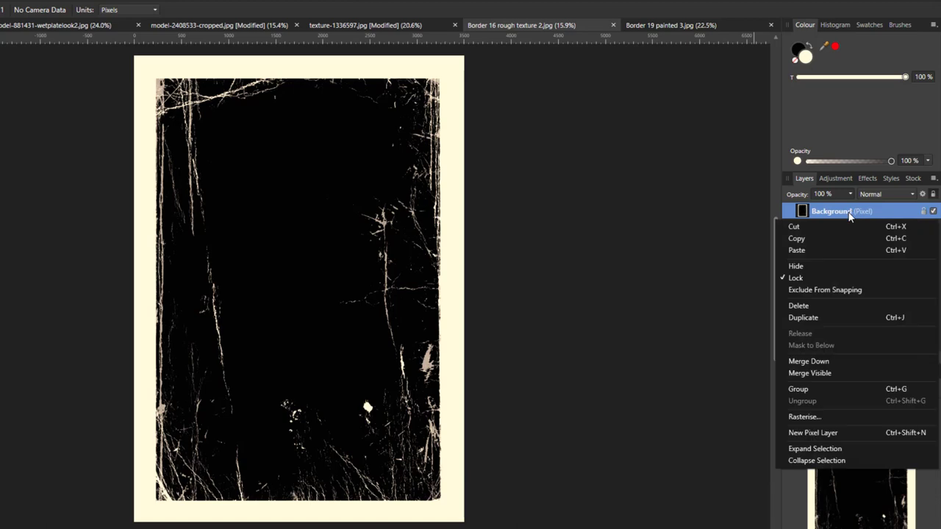
left_click(792, 240)
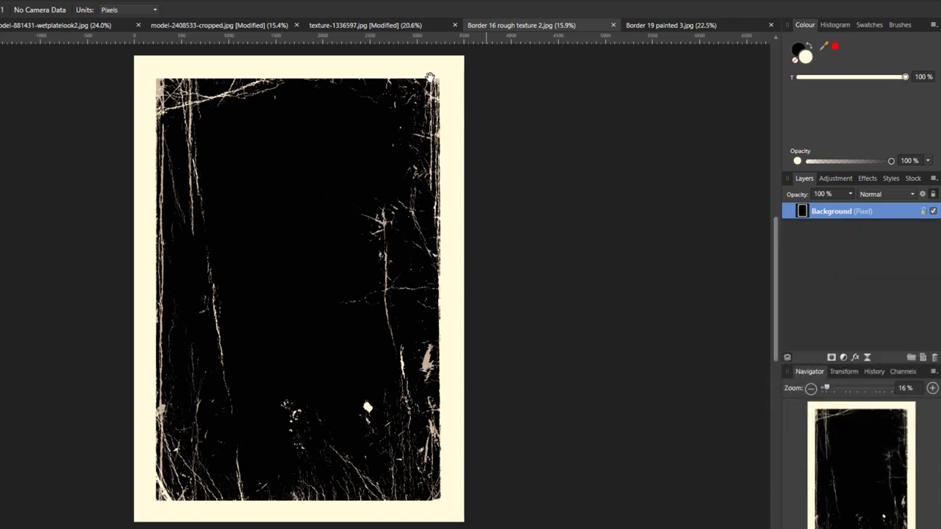
left_click(219, 27)
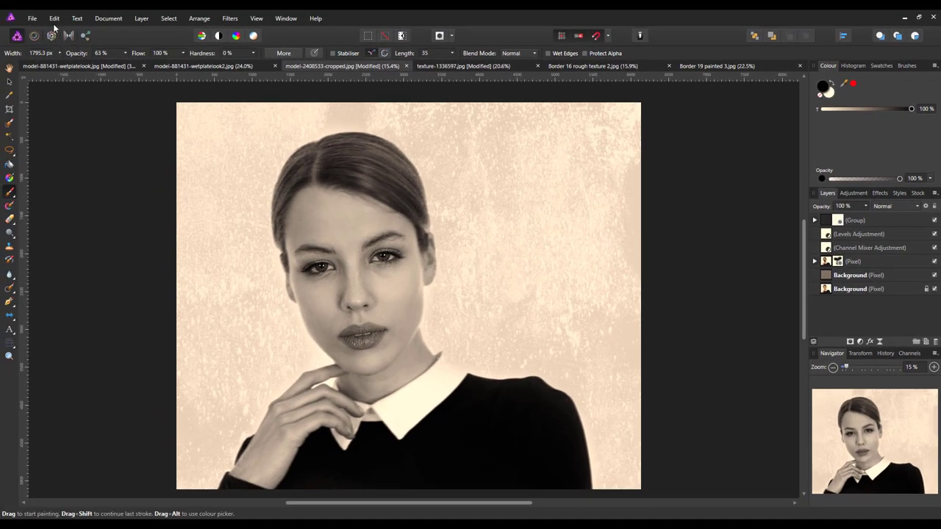
left_click(55, 18)
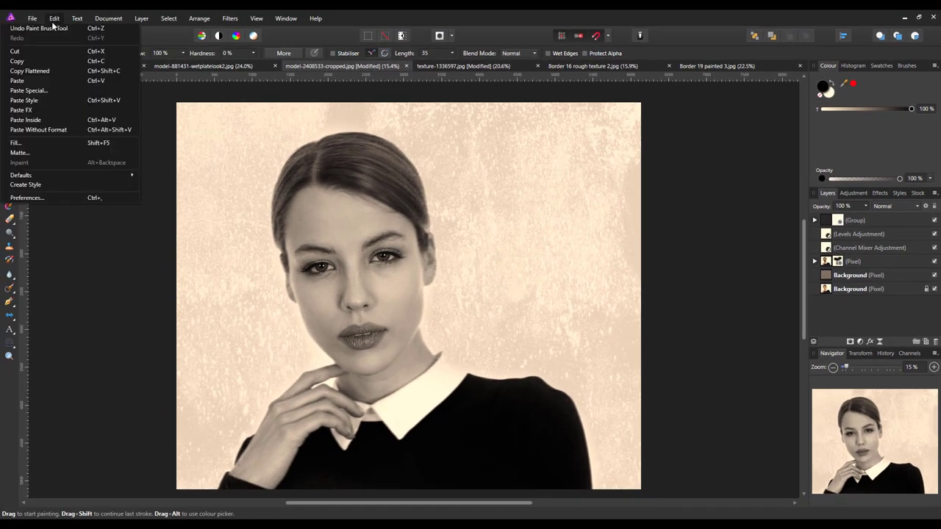
left_click(26, 82)
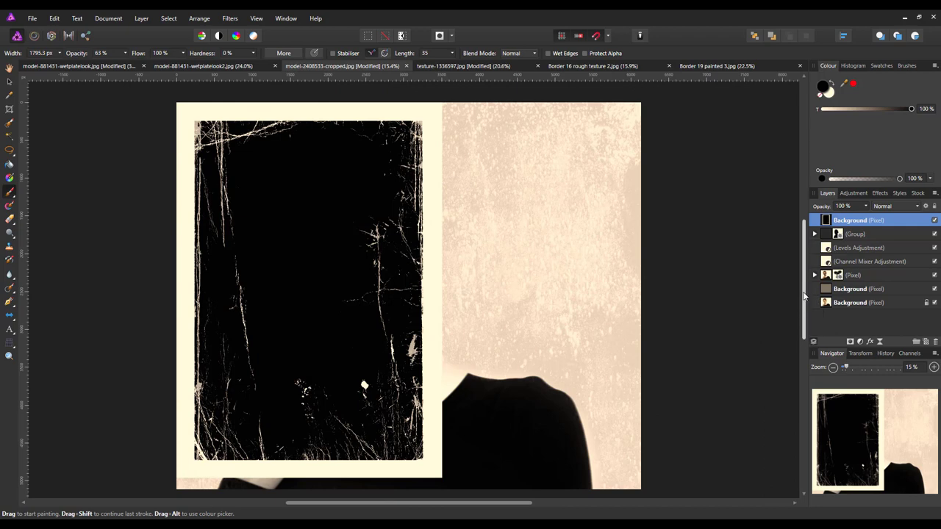
Rotate the pasted scratched border a quarter turn anticlockwise to landscape and centre it over the portrait.
scroll(802, 298, "down", 1)
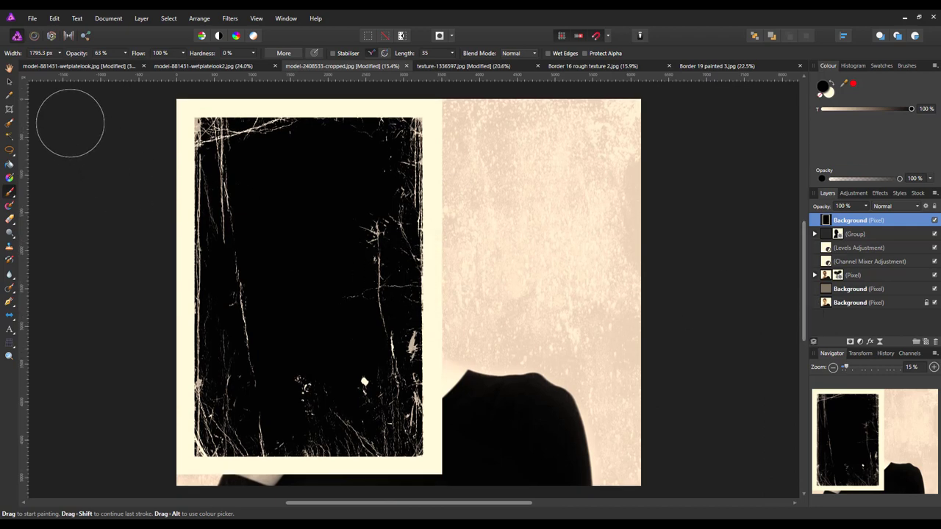
left_click(8, 81)
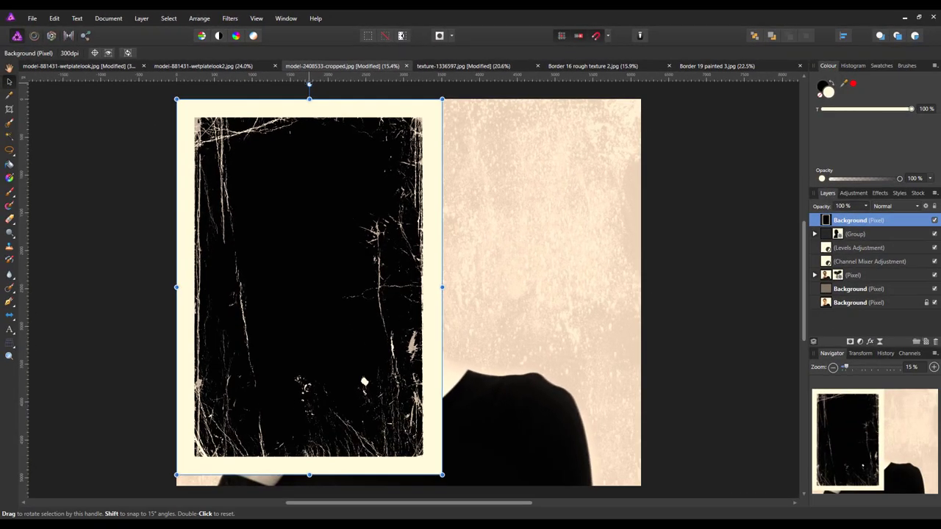
left_click_drag(309, 85, 303, 85)
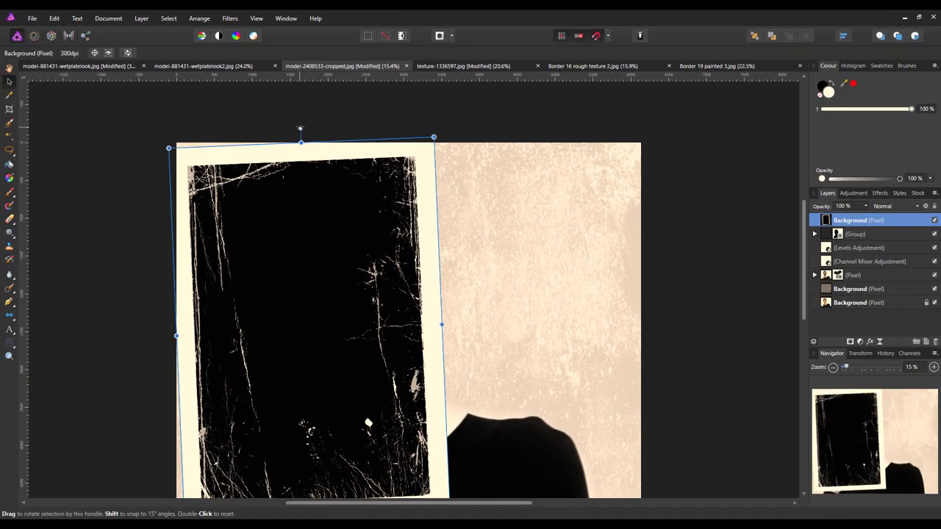
left_click_drag(301, 129, 101, 287)
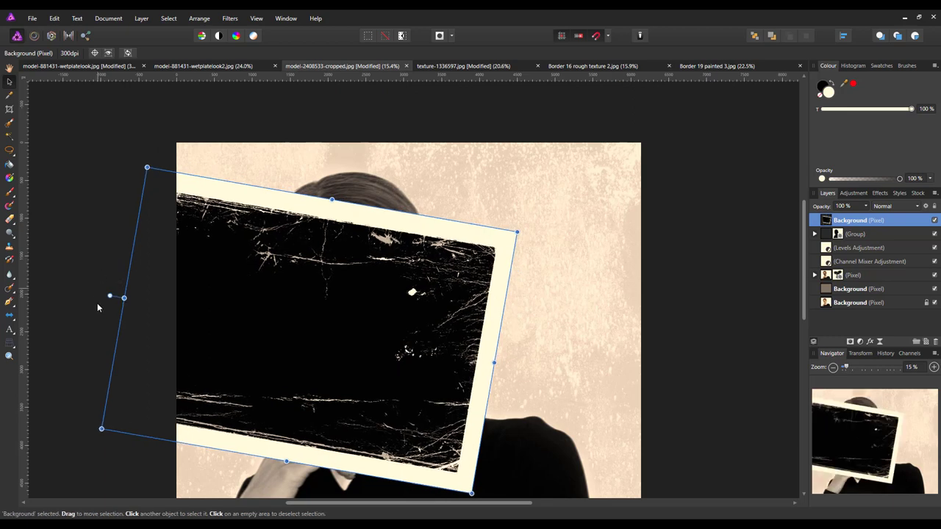
left_click_drag(110, 295, 73, 324)
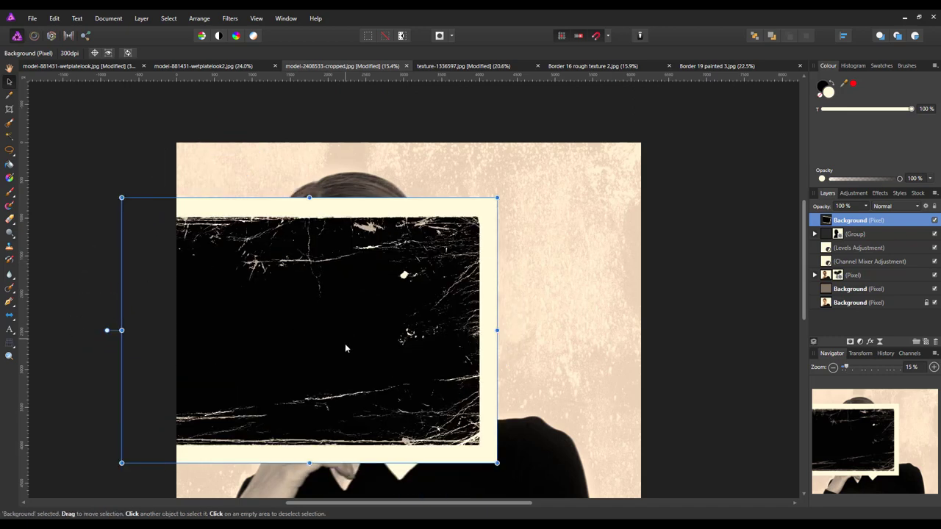
left_click_drag(287, 351, 380, 375)
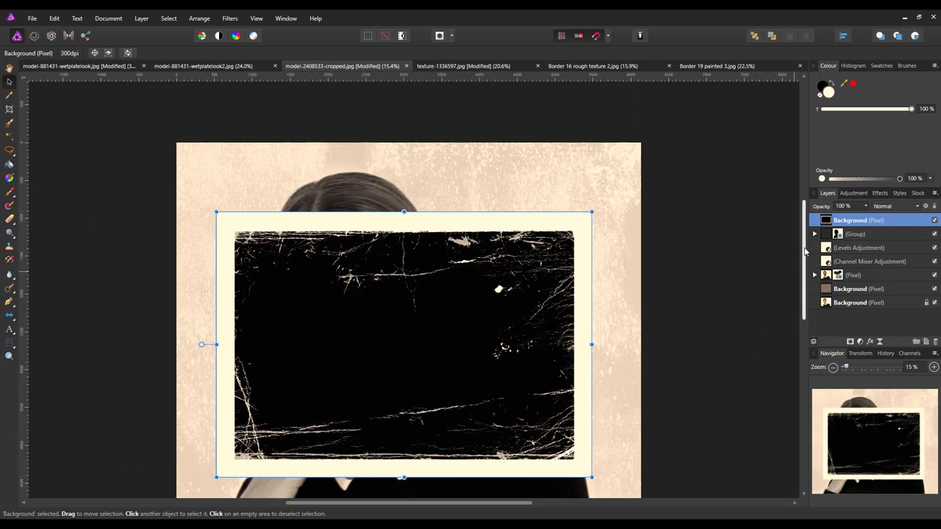
Enlarge the border layer around its centre beyond the canvas edges and set its blend mode to Screen.
scroll(806, 264, "down", 3)
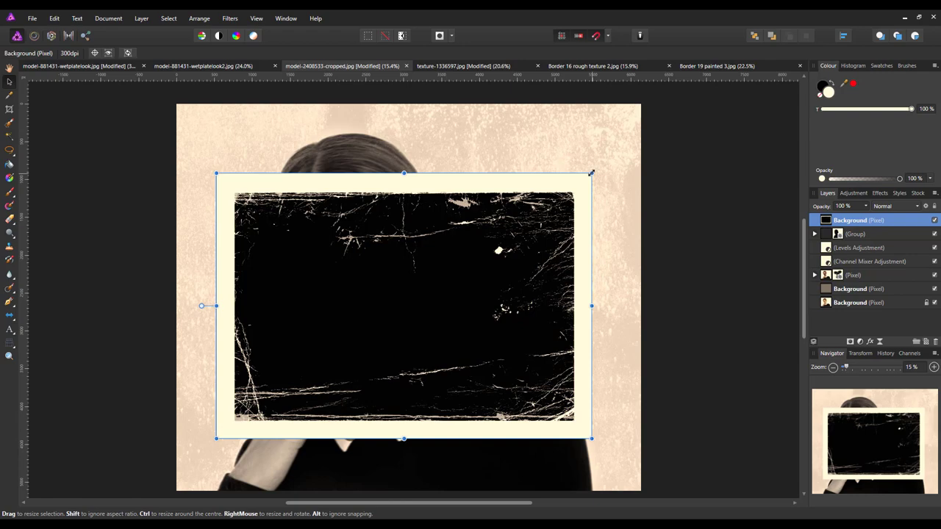
left_click_drag(591, 173, 770, 99)
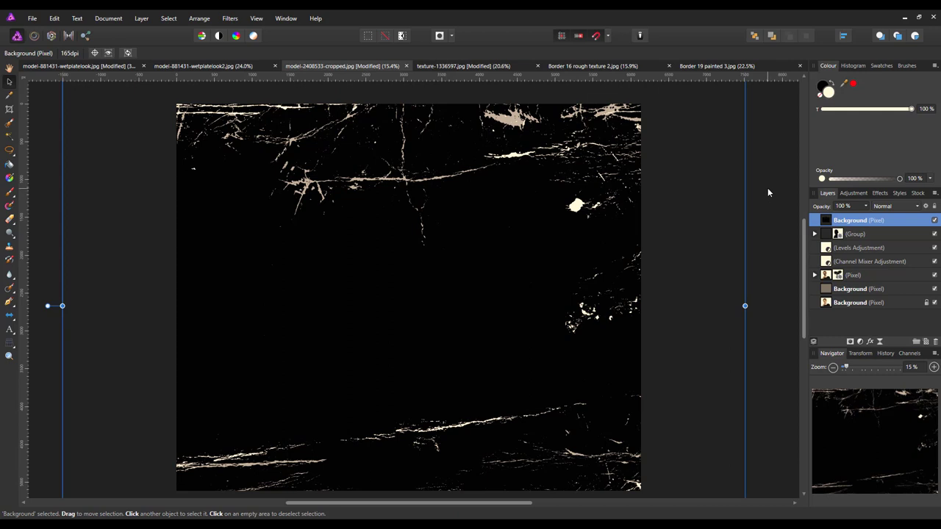
left_click(917, 206)
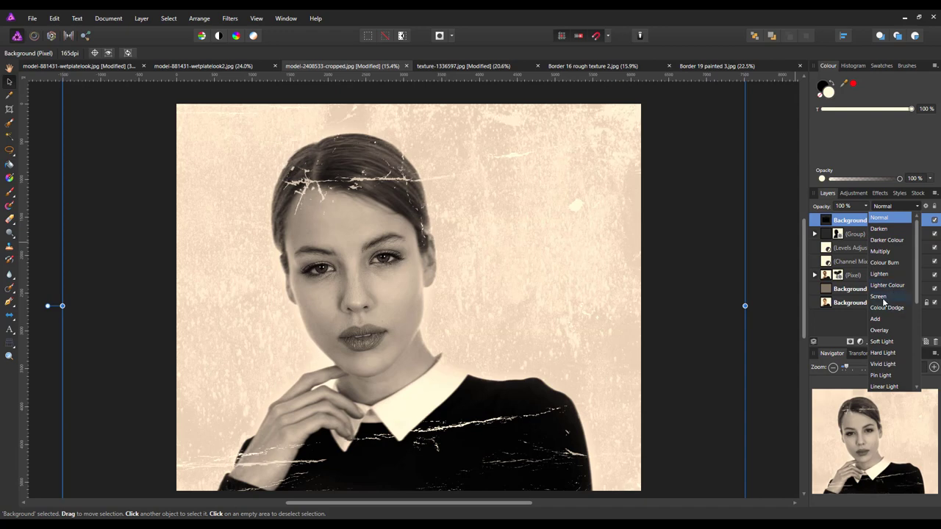
left_click(883, 298)
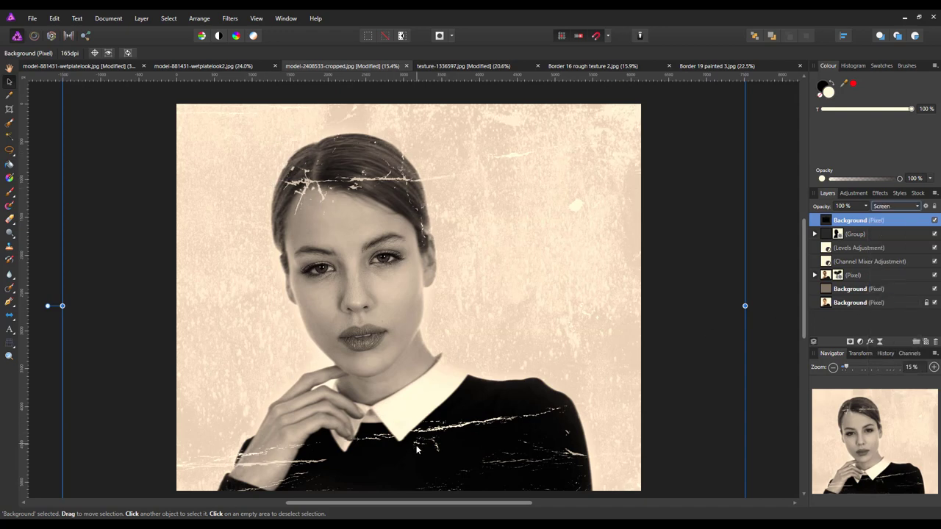
left_click(761, 351)
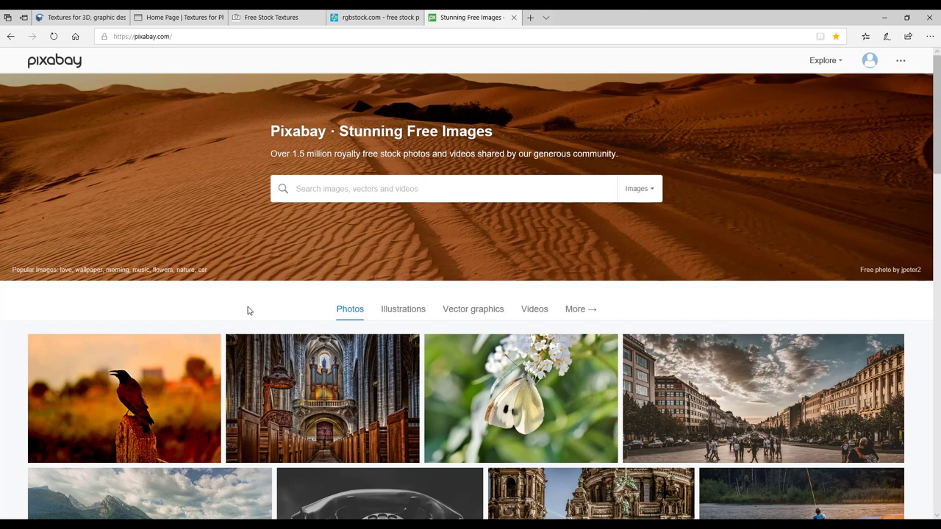
In the web browser, look over Pixabay's home page, search for "texture background" images and browse the results.
scroll(735, 433, "down", 4)
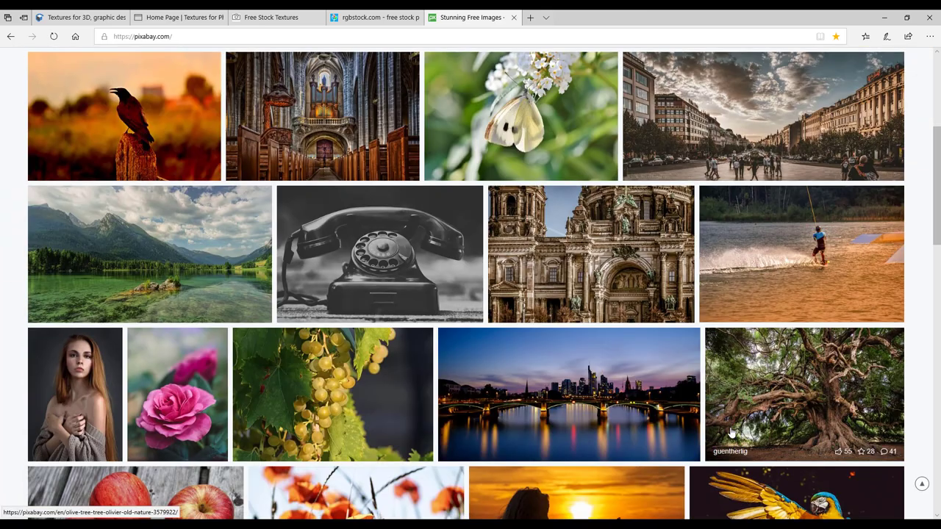
scroll(684, 448, "down", 4)
scroll(685, 450, "up", 5)
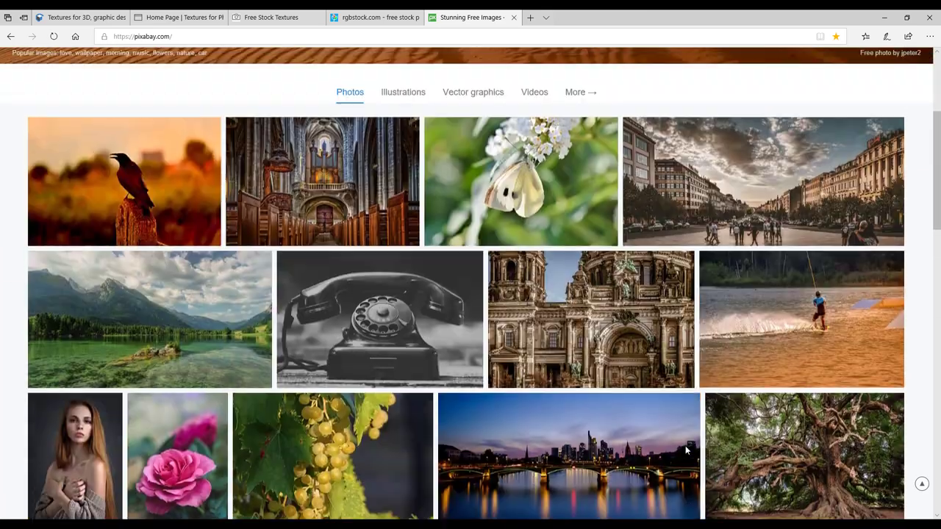
scroll(685, 446, "up", 3)
left_click(312, 191)
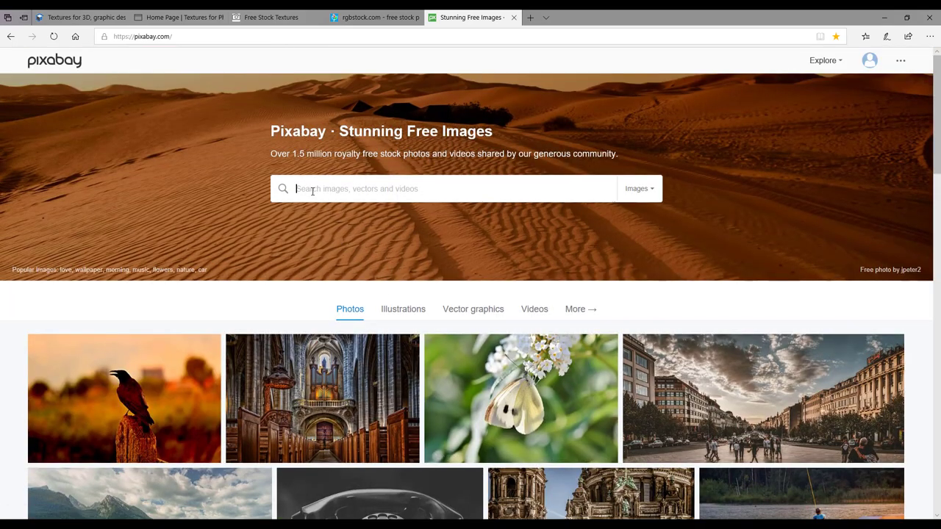
type("text")
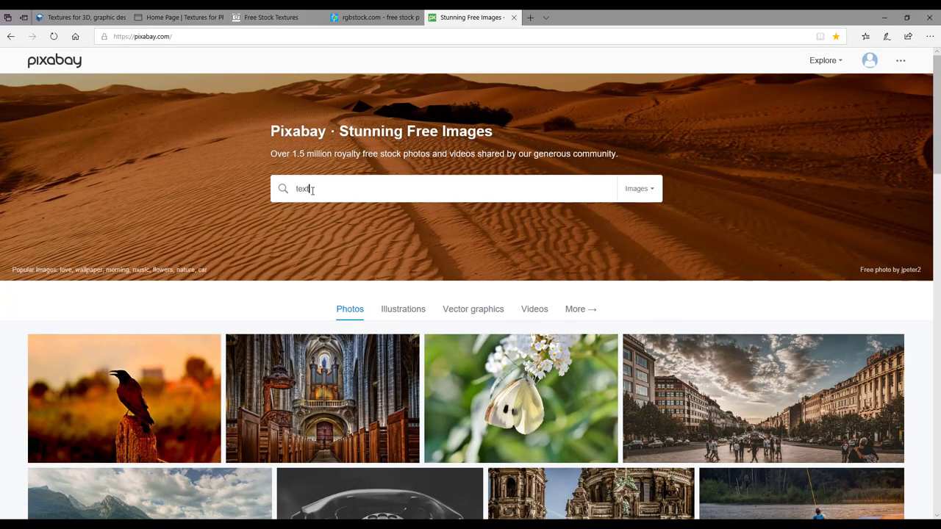
type("ure")
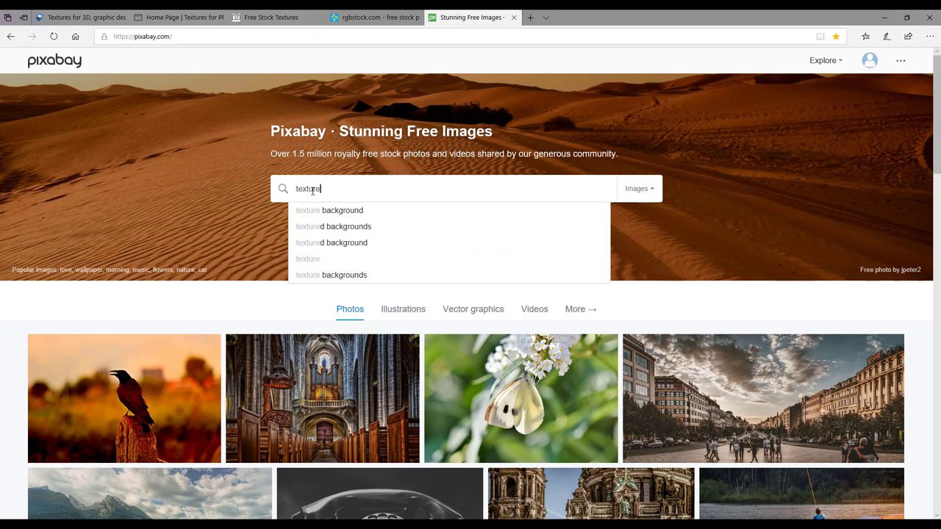
left_click(328, 211)
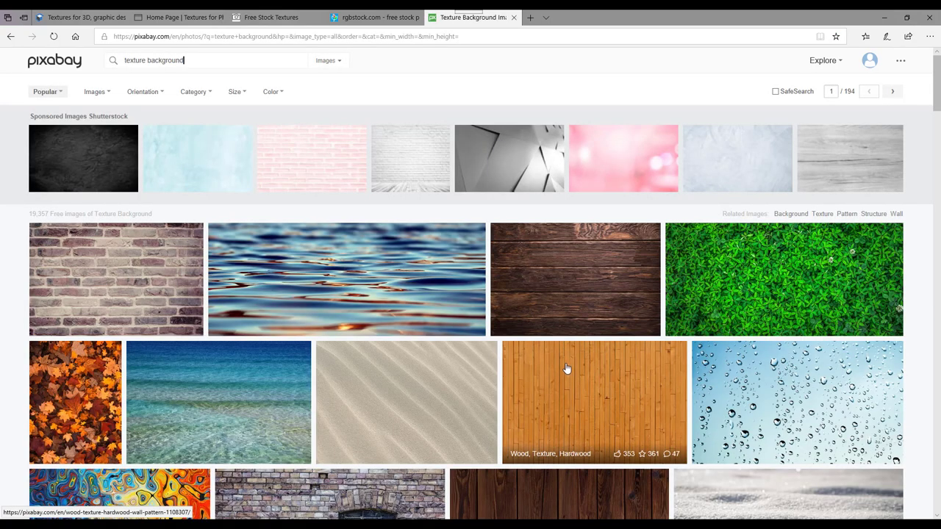
scroll(562, 367, "down", 9)
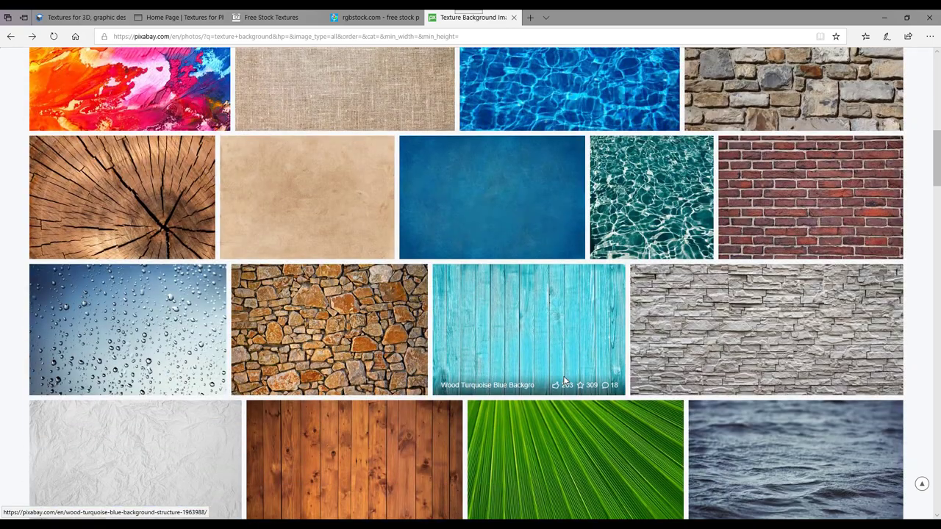
scroll(564, 381, "up", 9)
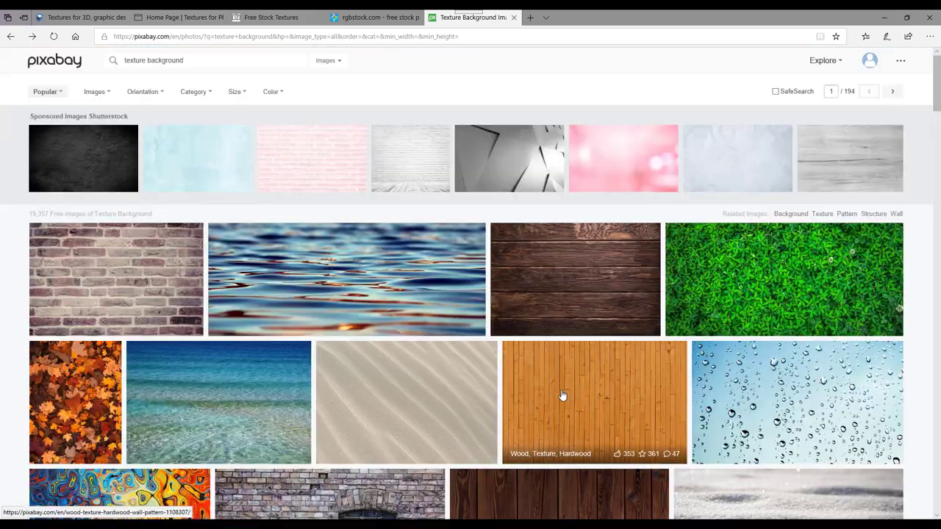
Switch to the RGBStock site, open its textures category and browse the images.
left_click(371, 18)
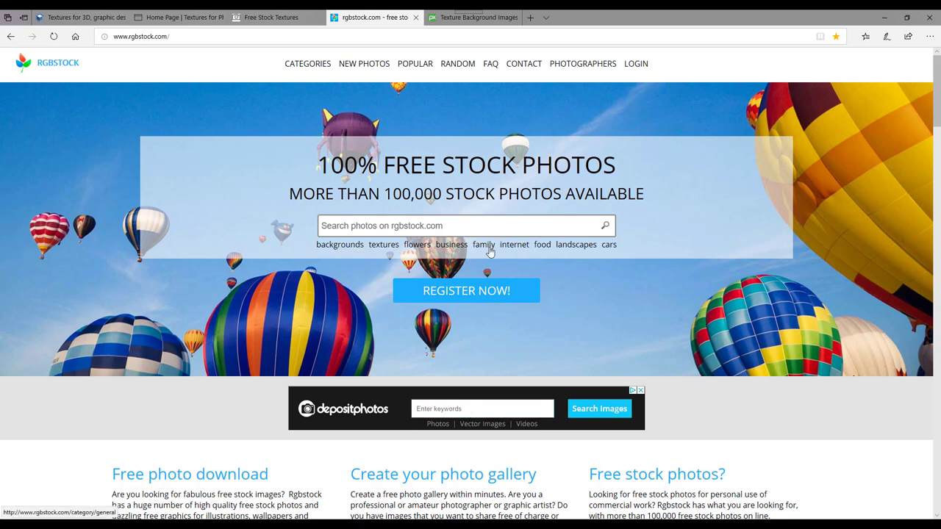
left_click(384, 248)
scroll(754, 353, "down", 2)
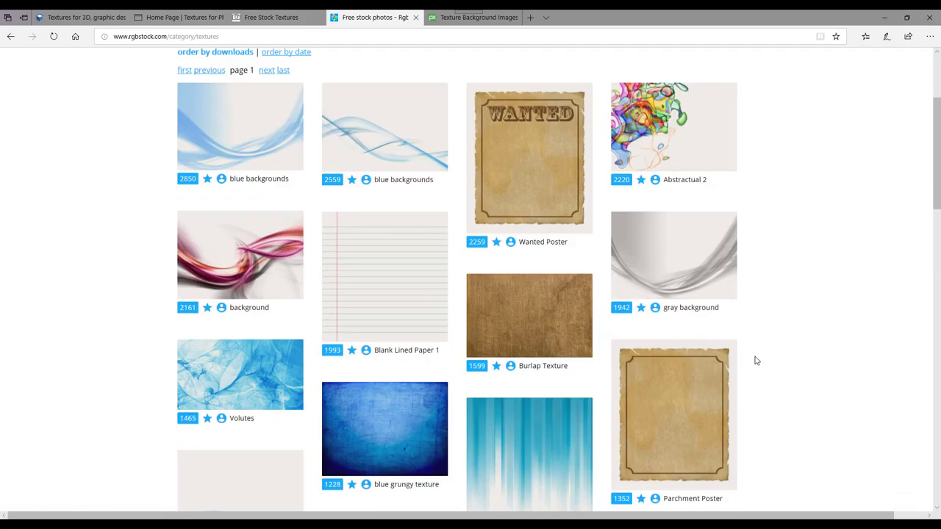
scroll(812, 361, "down", 3)
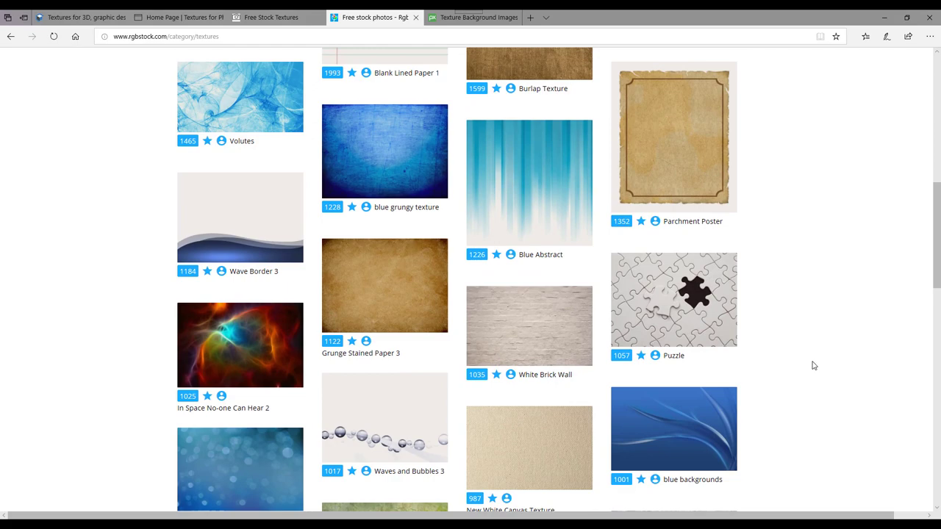
scroll(812, 365, "up", 6)
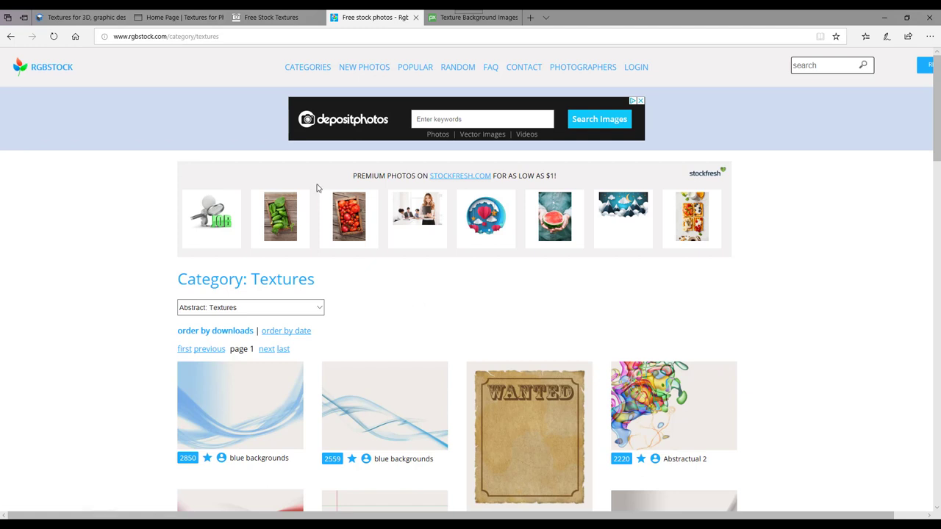
Switch to the Free Stock Textures site, look over its categories and browse the Concrete textures.
left_click(287, 18)
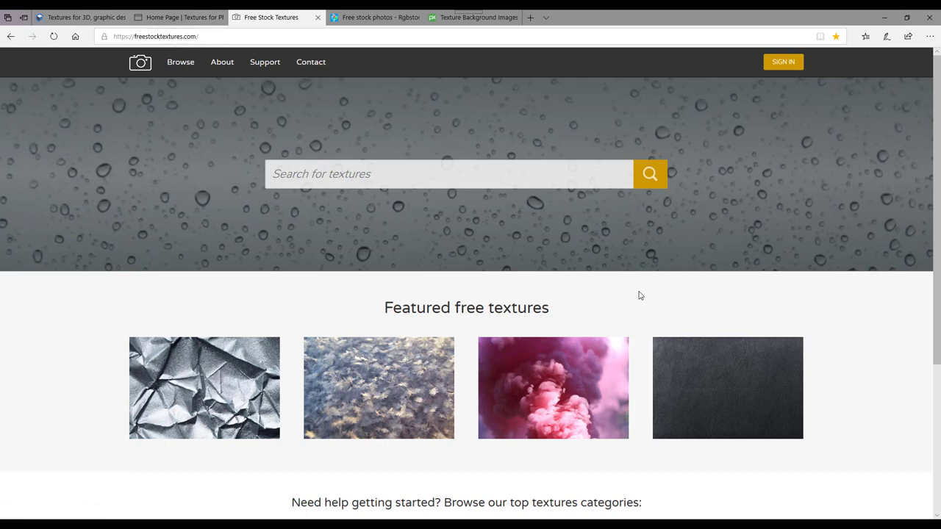
scroll(638, 296, "down", 3)
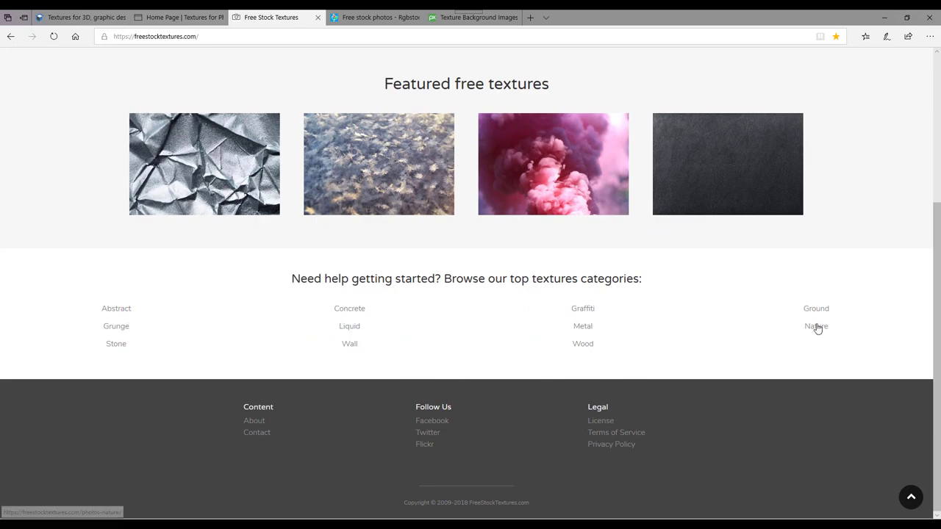
scroll(492, 208, "up", 3)
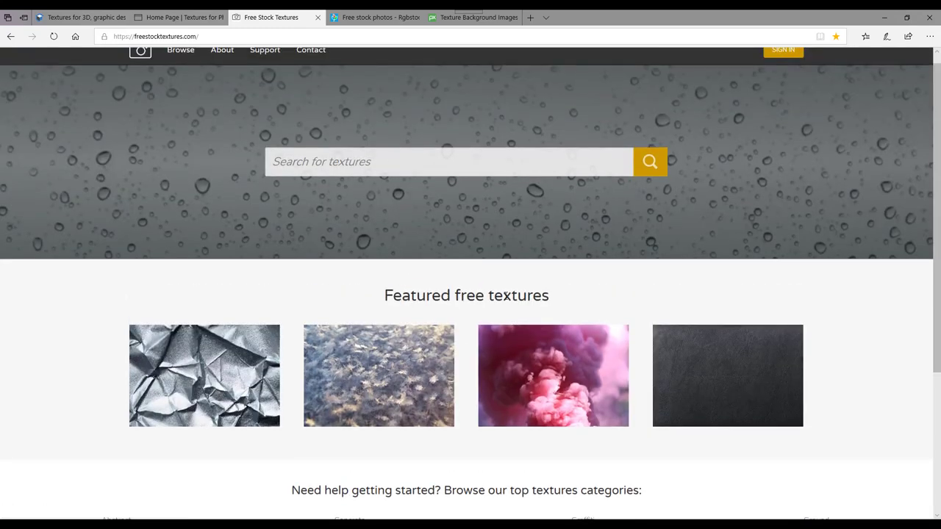
scroll(512, 332, "down", 3)
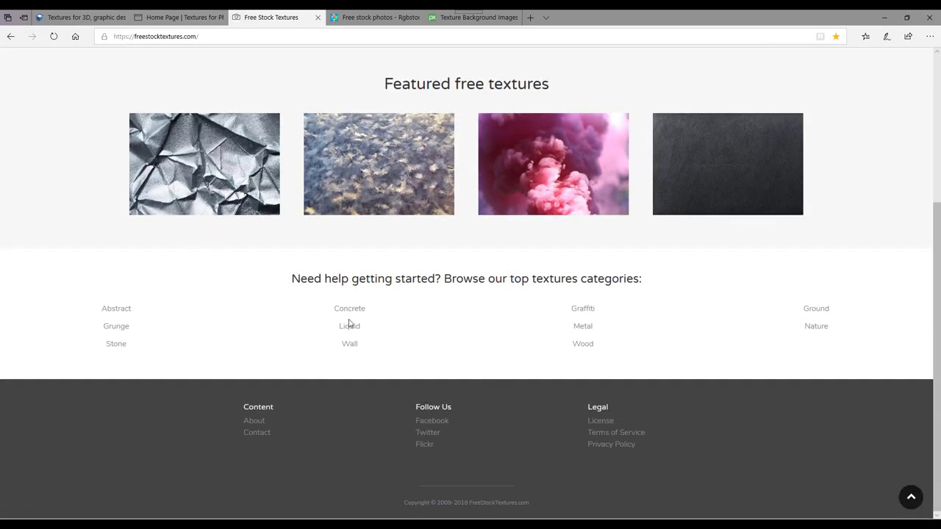
left_click(356, 315)
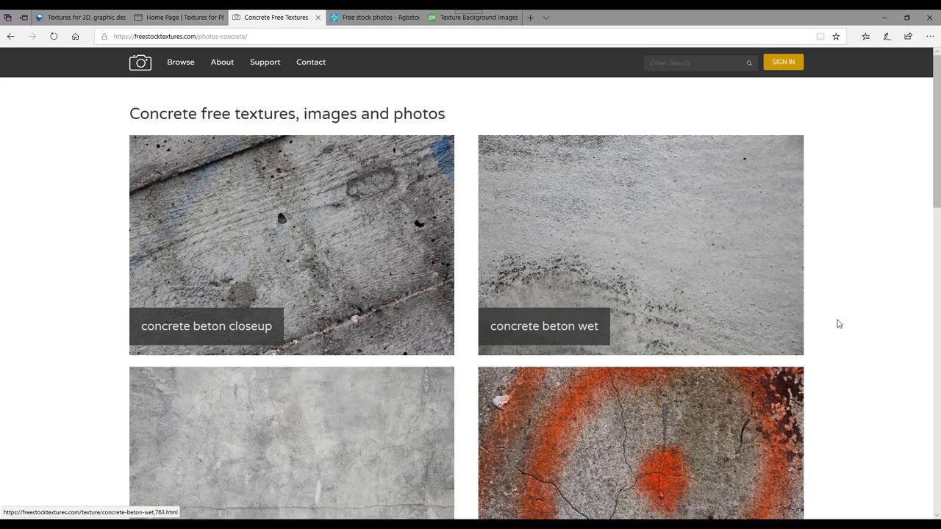
scroll(887, 274, "down", 8)
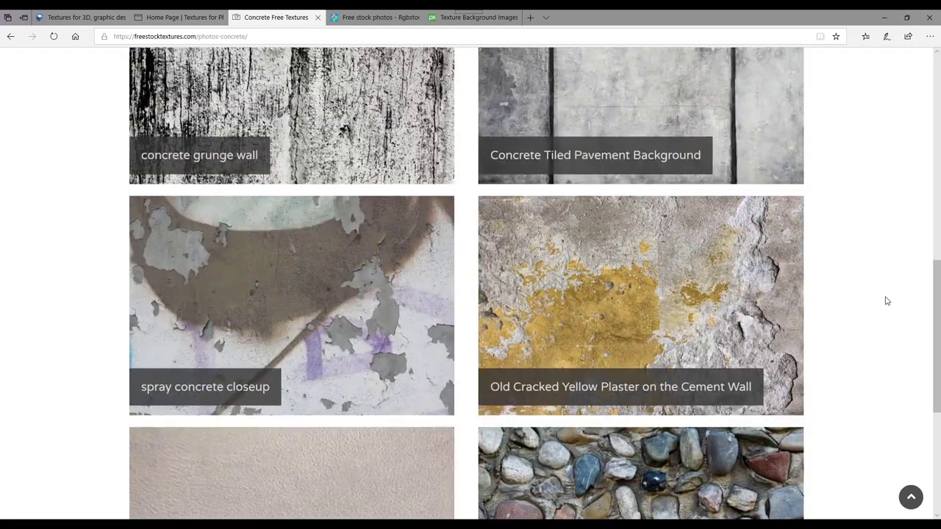
scroll(882, 301, "up", 10)
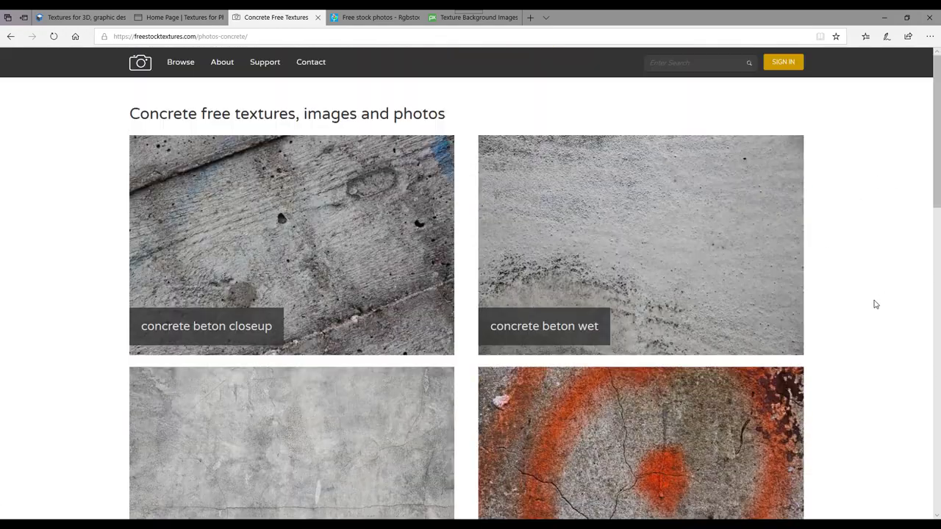
Switch to the Textures4Photoshop site and look over the new and popular textures on its home page.
left_click(169, 17)
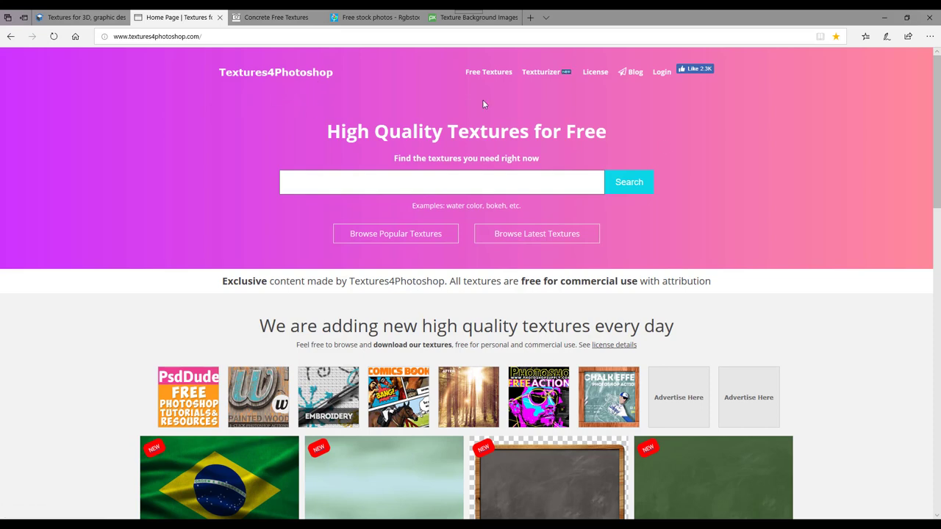
scroll(806, 246, "down", 4)
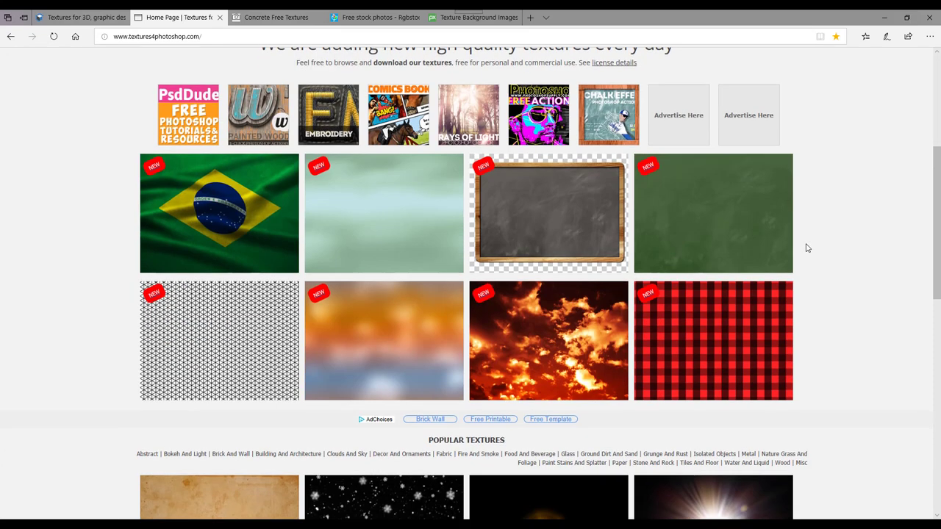
scroll(806, 248, "down", 3)
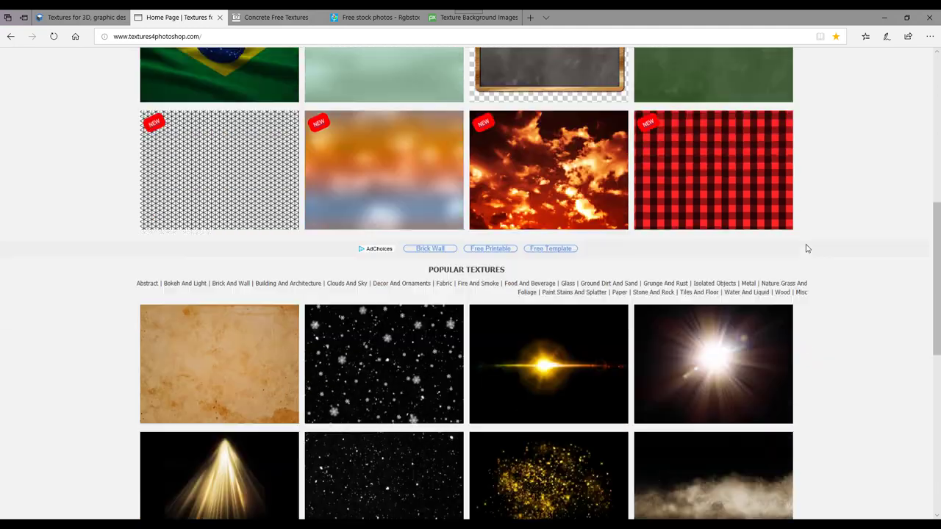
scroll(805, 247, "up", 4)
scroll(804, 247, "up", 3)
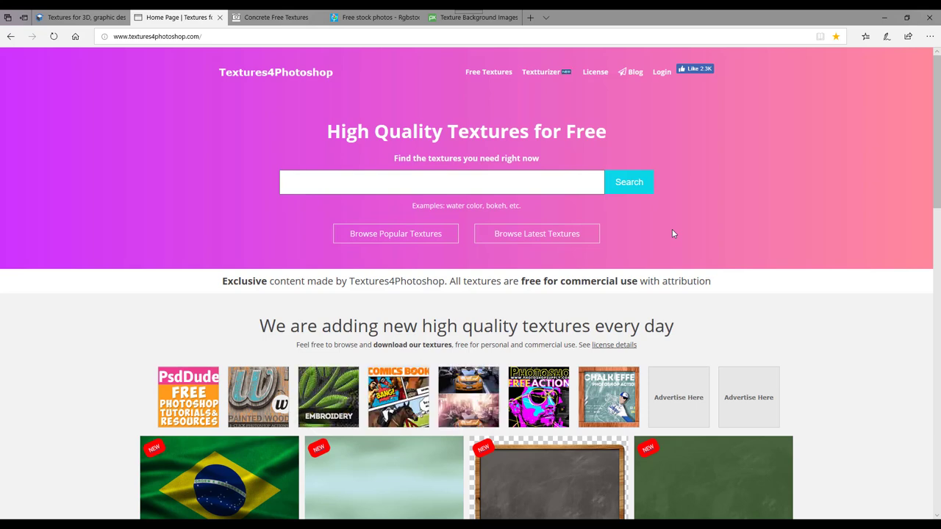
Search Textures4Photoshop for "rust" textures and browse the results.
left_click(319, 182)
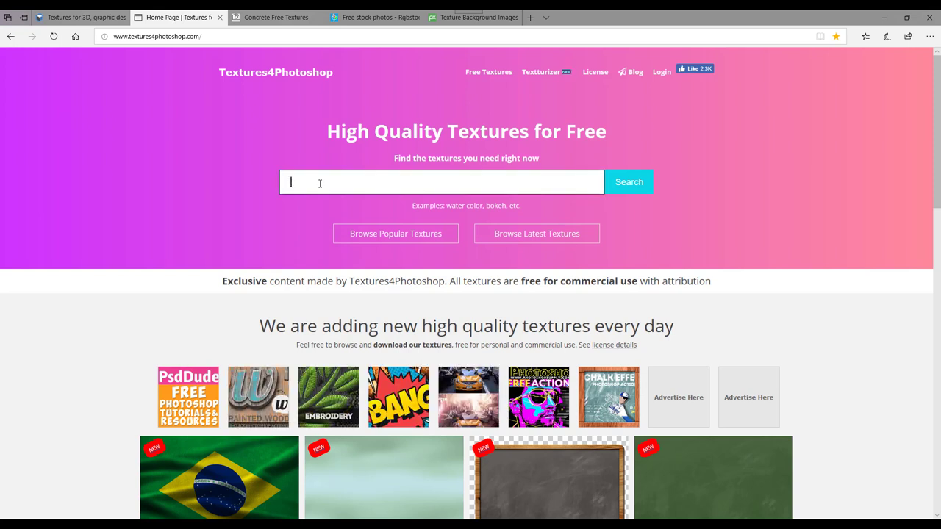
type("rust")
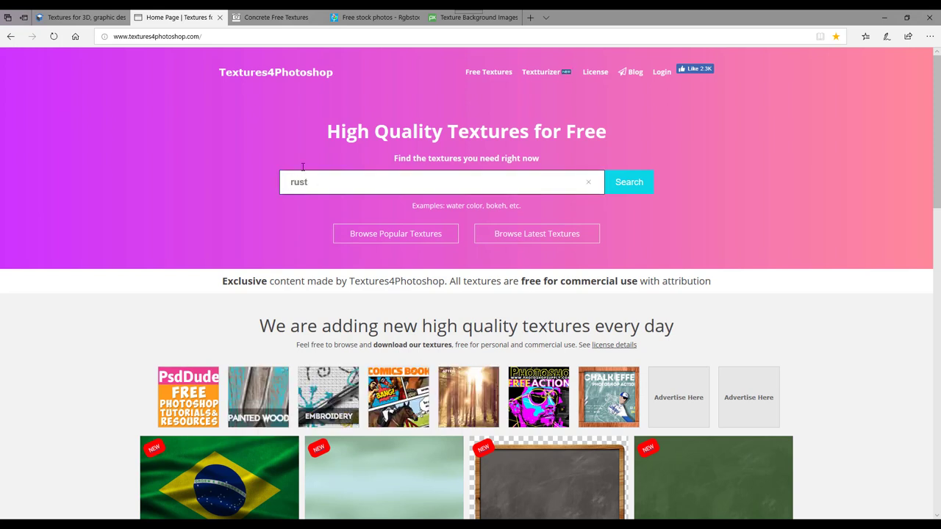
left_click(630, 185)
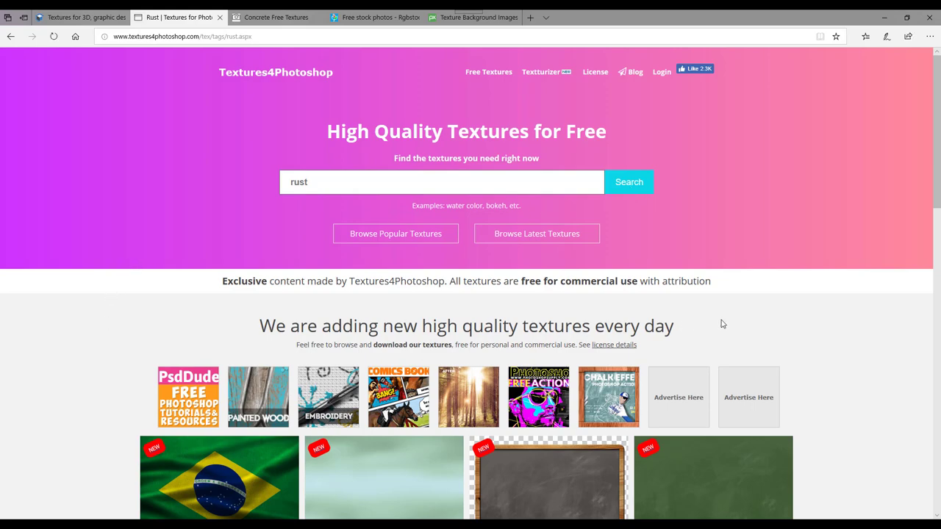
scroll(723, 324, "down", 4)
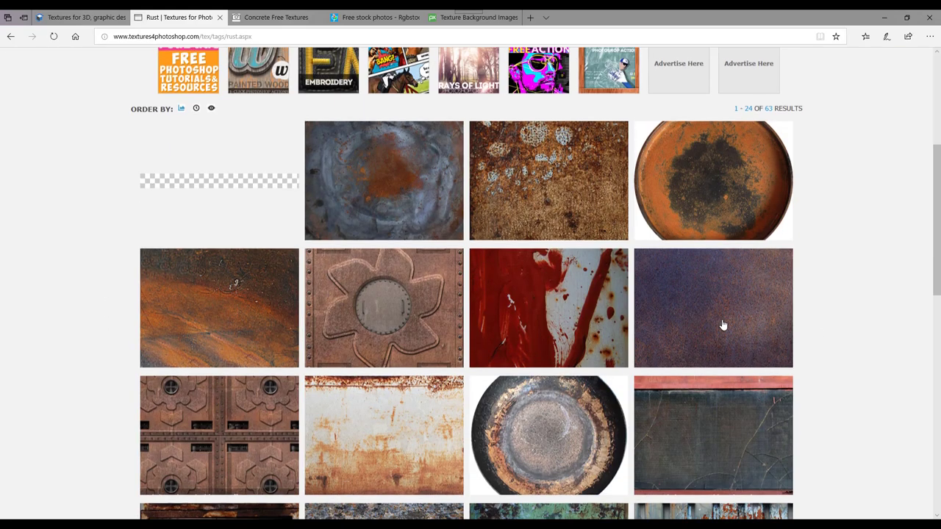
scroll(879, 301, "down", 4)
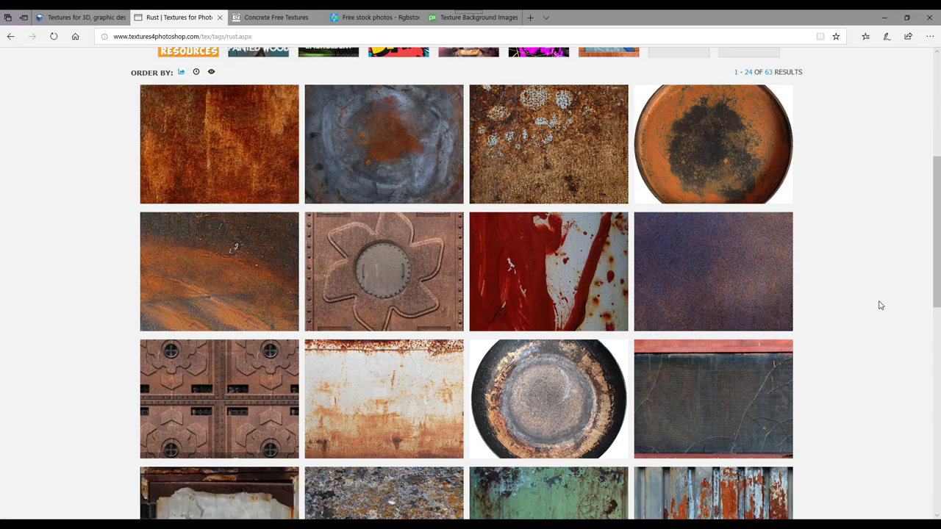
scroll(864, 327, "up", 5)
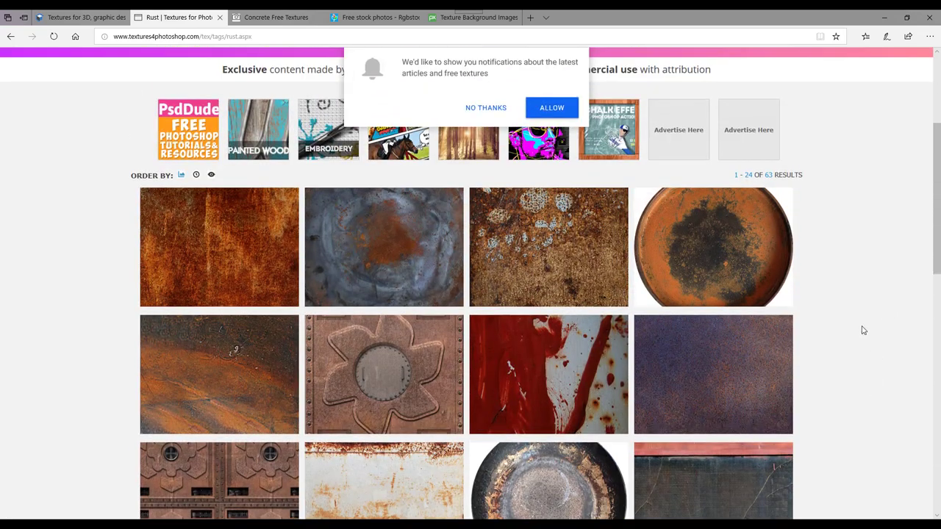
scroll(863, 330, "up", 3)
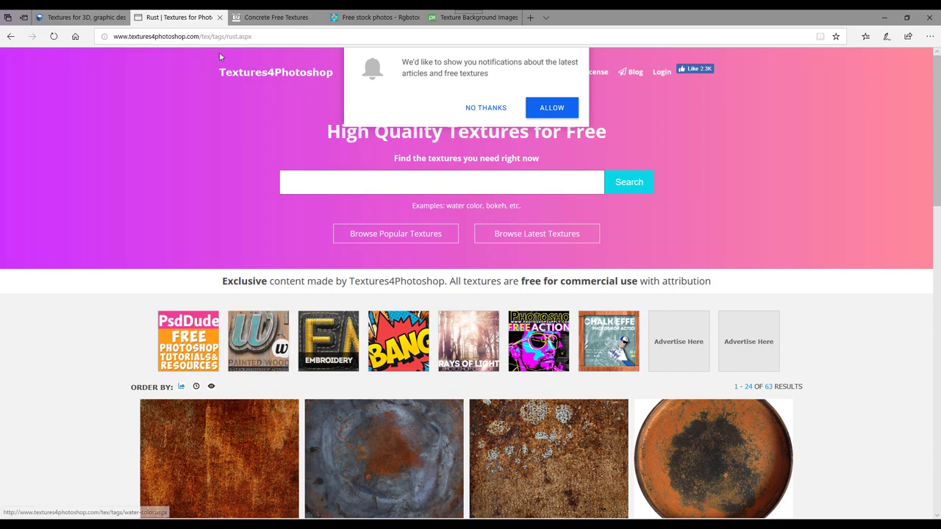
Switch to the Textures.com site, look over its photo texture categories and open the Plastic category.
left_click(80, 18)
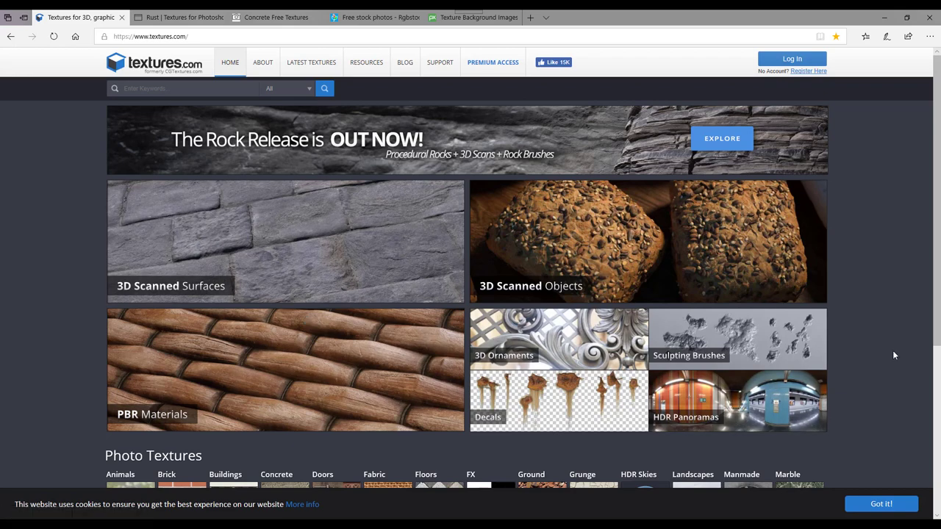
scroll(893, 356, "down", 3)
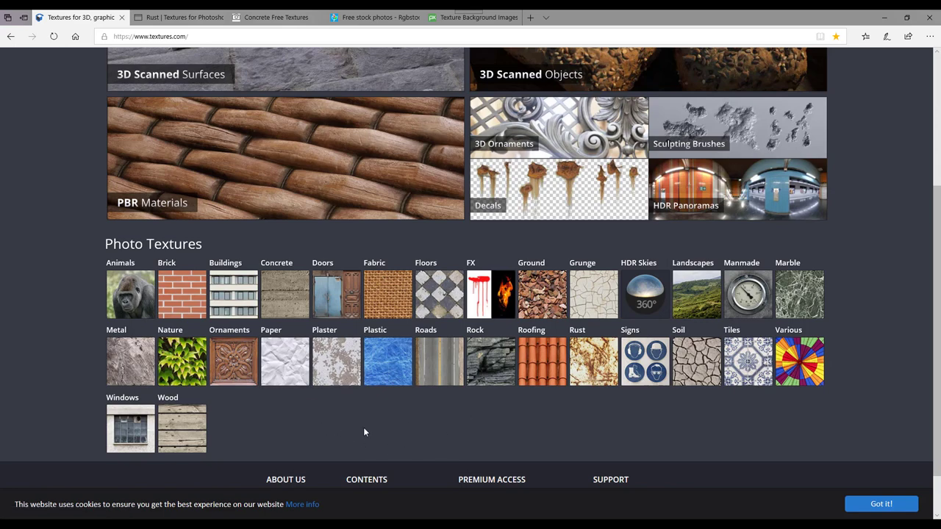
left_click(388, 361)
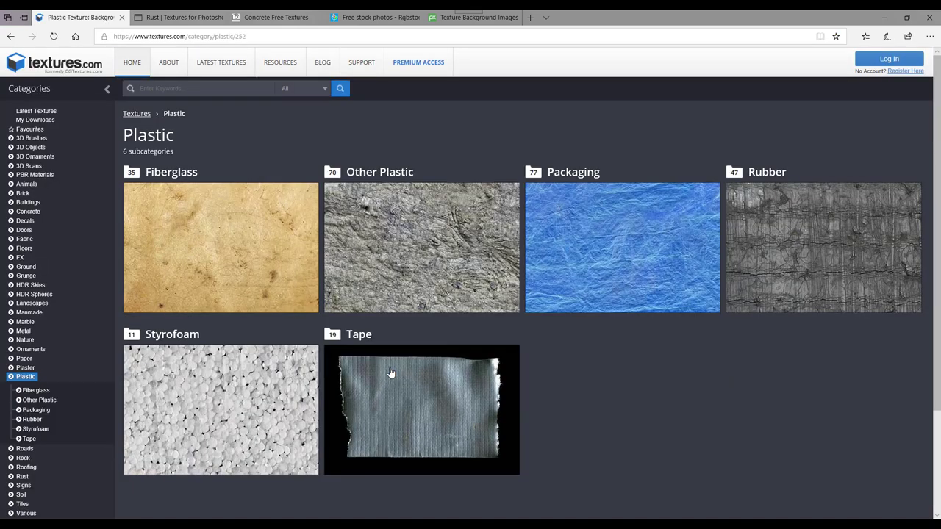